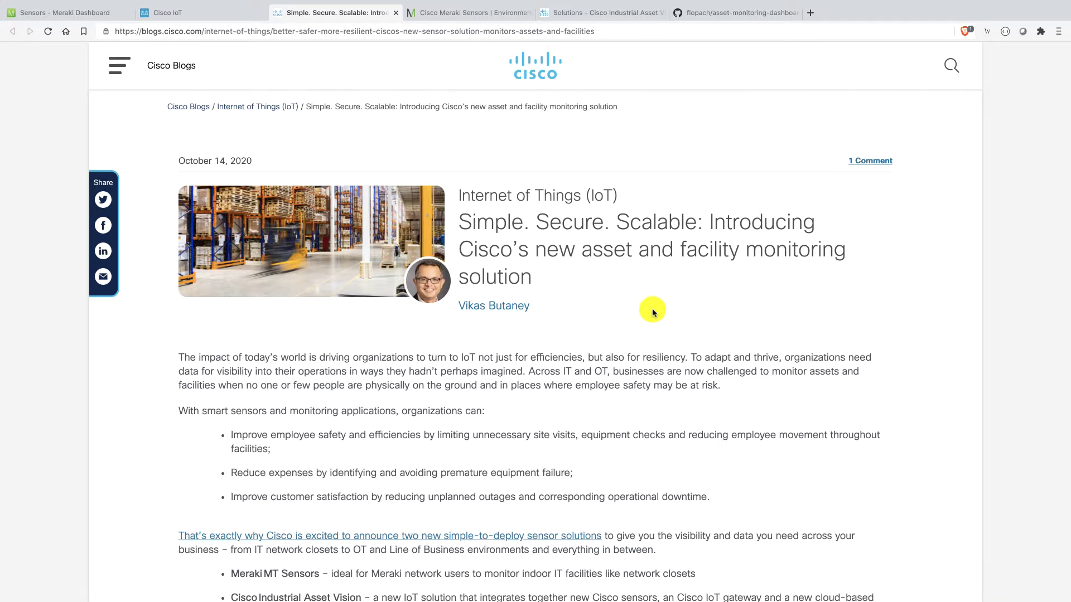
- Read the sensor announcement, highlighting 'Meraki MT Sensors' and 'indoor IT facilities like'
scroll(652, 311, down, 5)
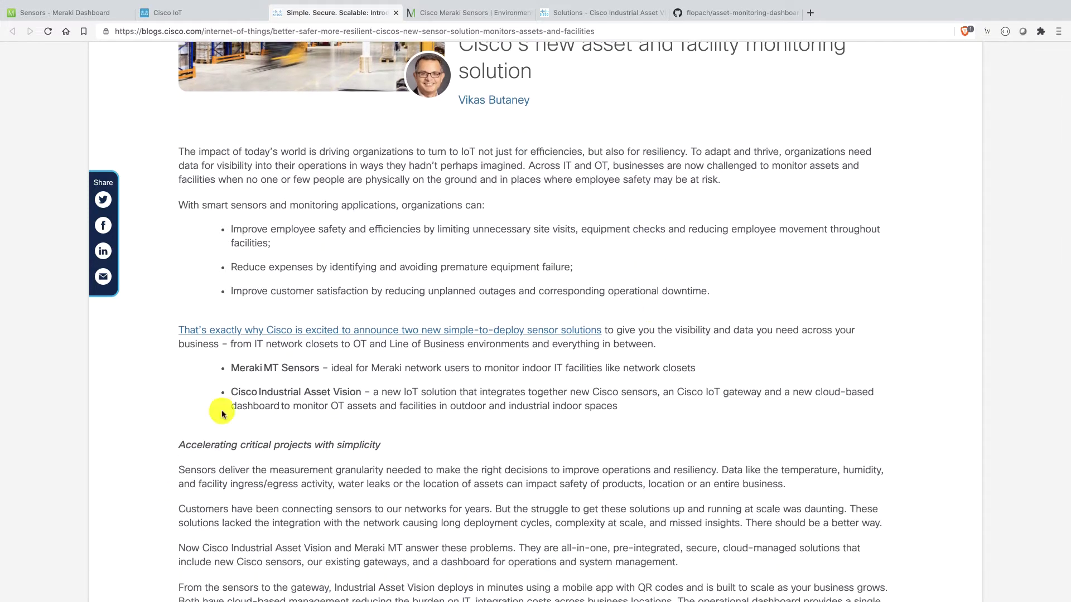
drag(231, 368, 311, 368)
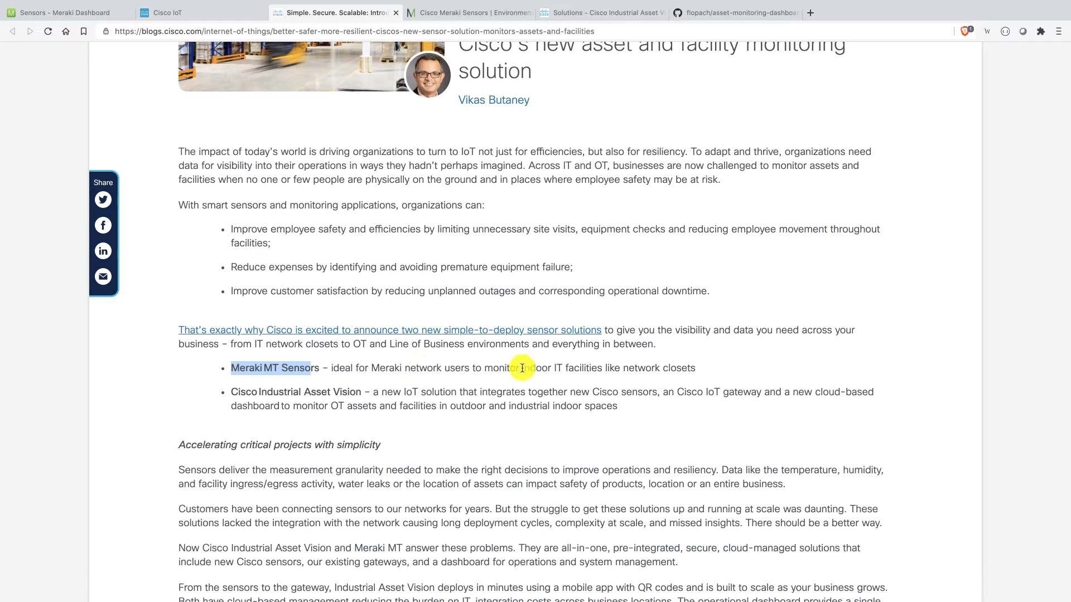
drag(521, 368, 620, 368)
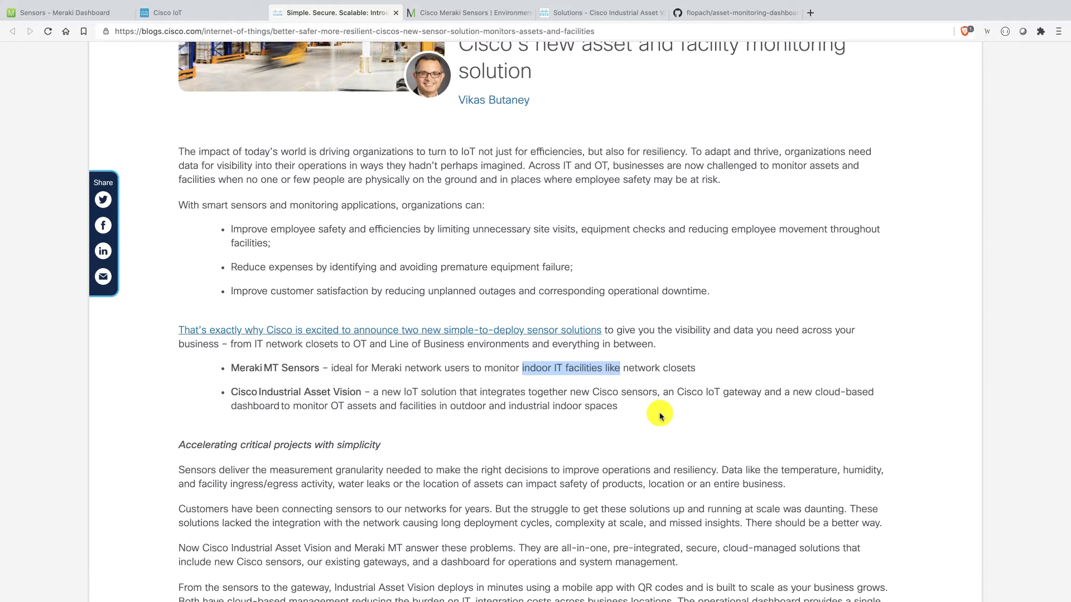
- Browse the Meraki Sensors page and view the models overview listing MT10, MT12 and MT20
click(470, 14)
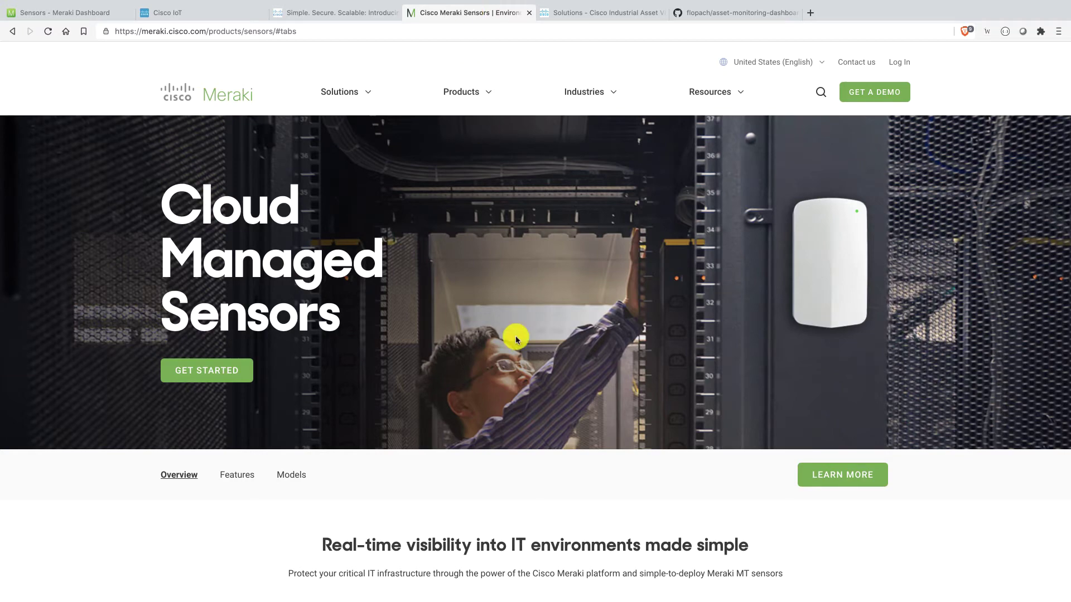
scroll(515, 338, down, 6)
scroll(516, 338, down, 2)
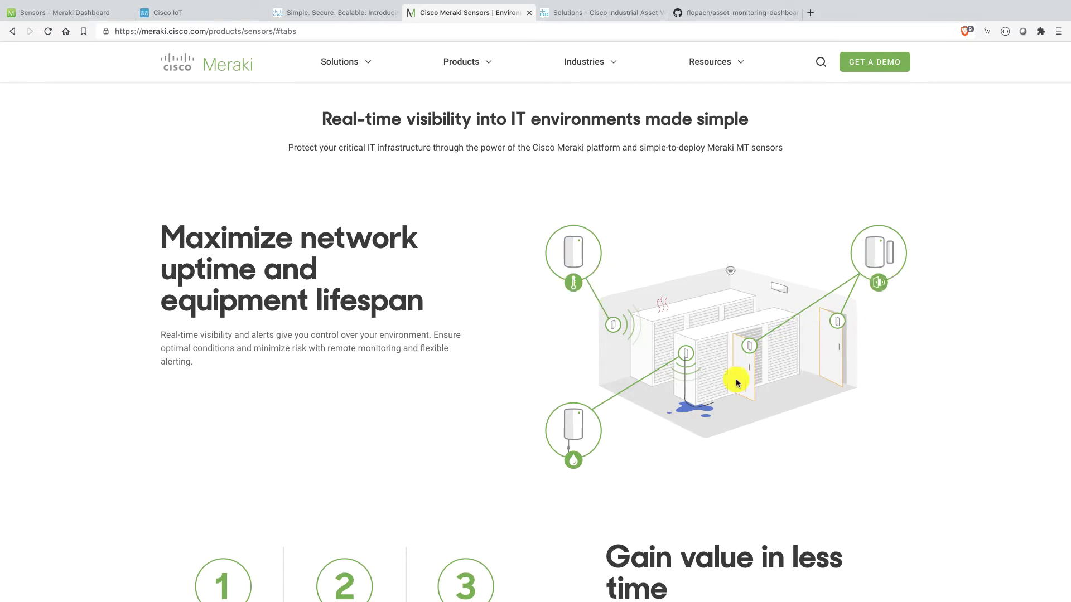
scroll(612, 454, up, 3)
click(297, 190)
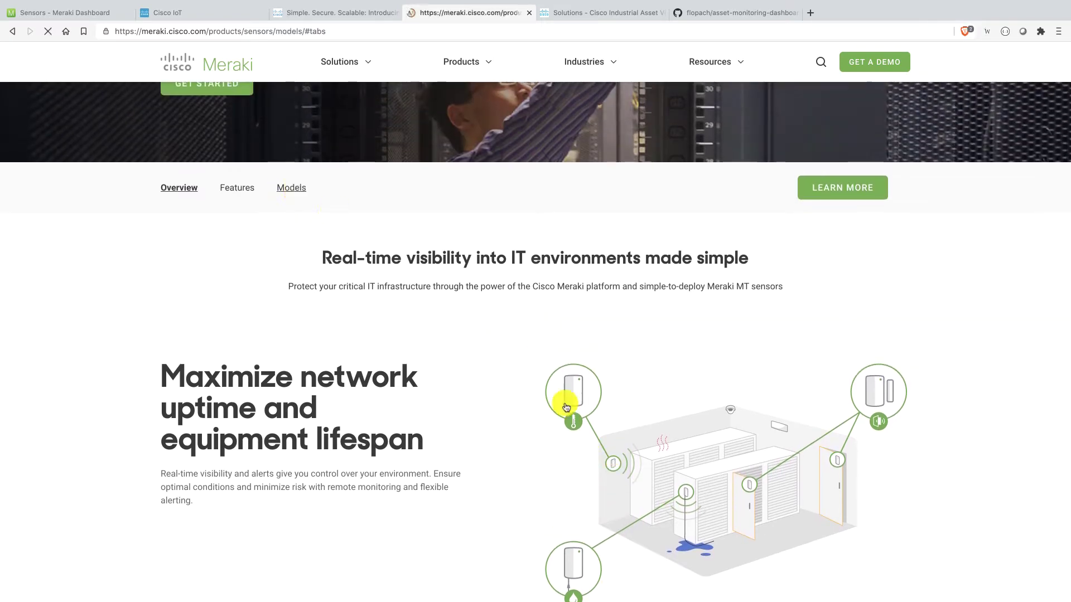
scroll(568, 410, down, 8)
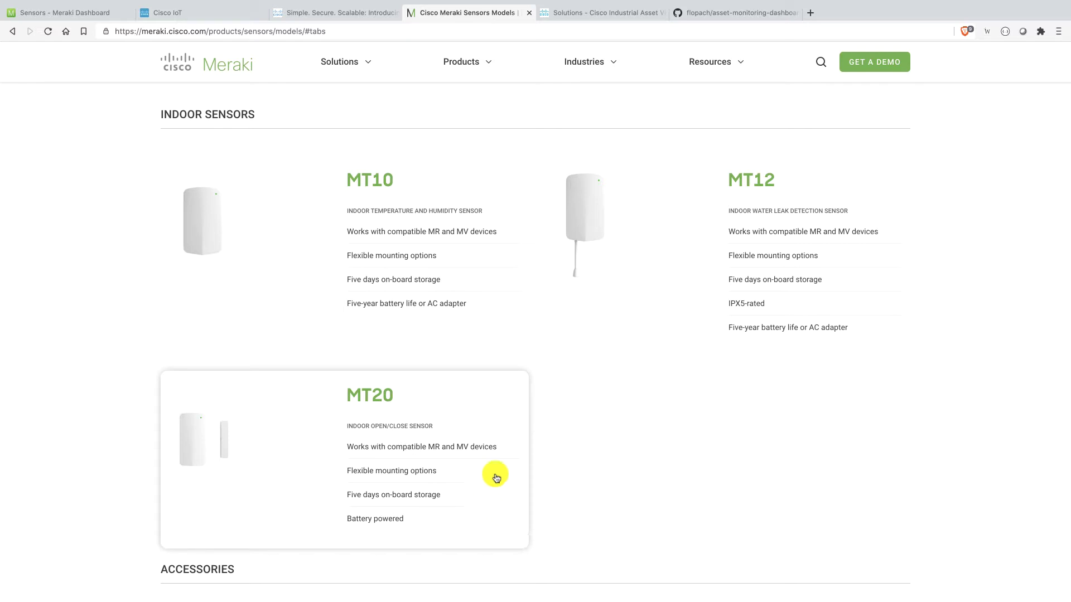
- Browse the Industrial Asset Vision At a Glance page and open its linked product page
click(603, 14)
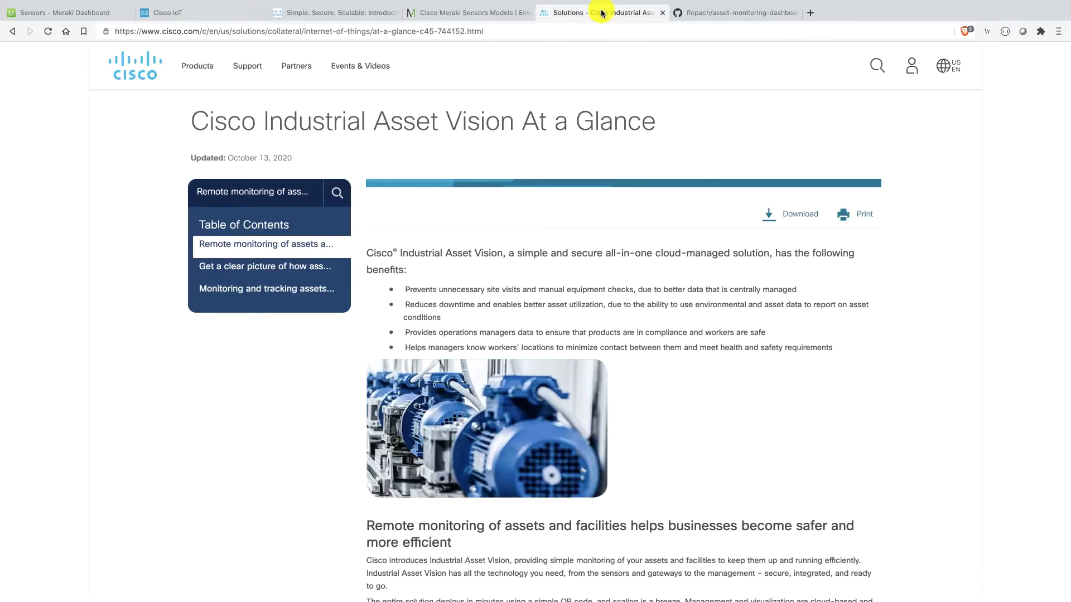
scroll(649, 260, down, 4)
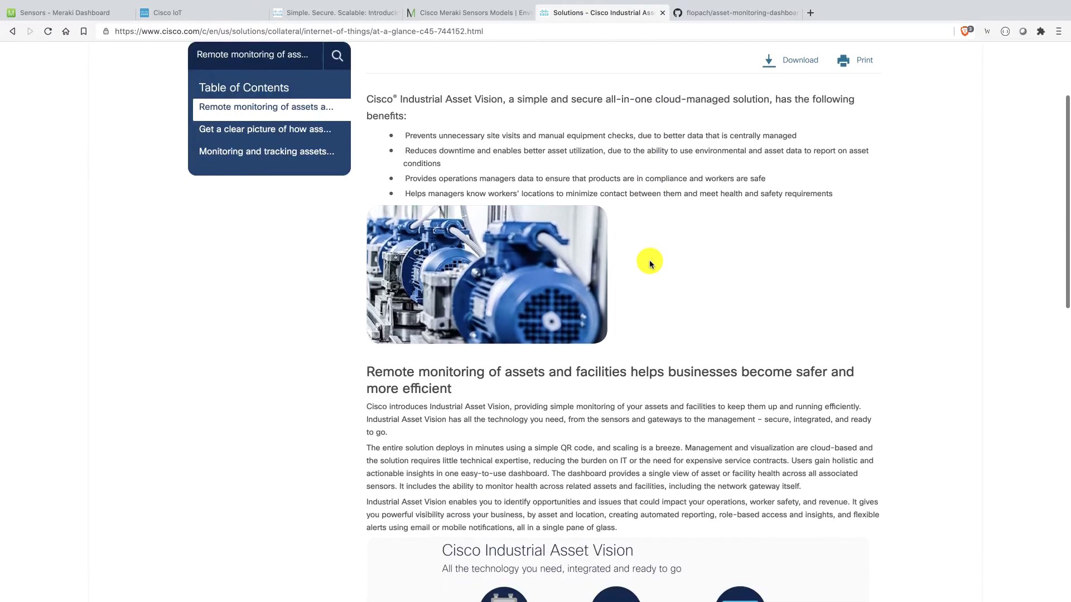
scroll(651, 262, down, 4)
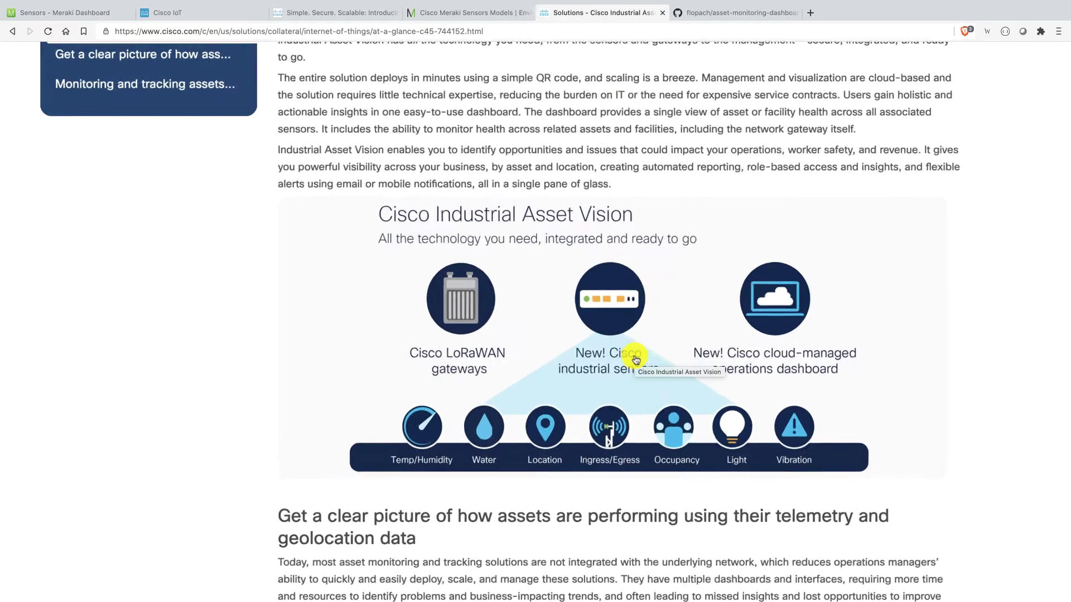
scroll(635, 354, up, 3)
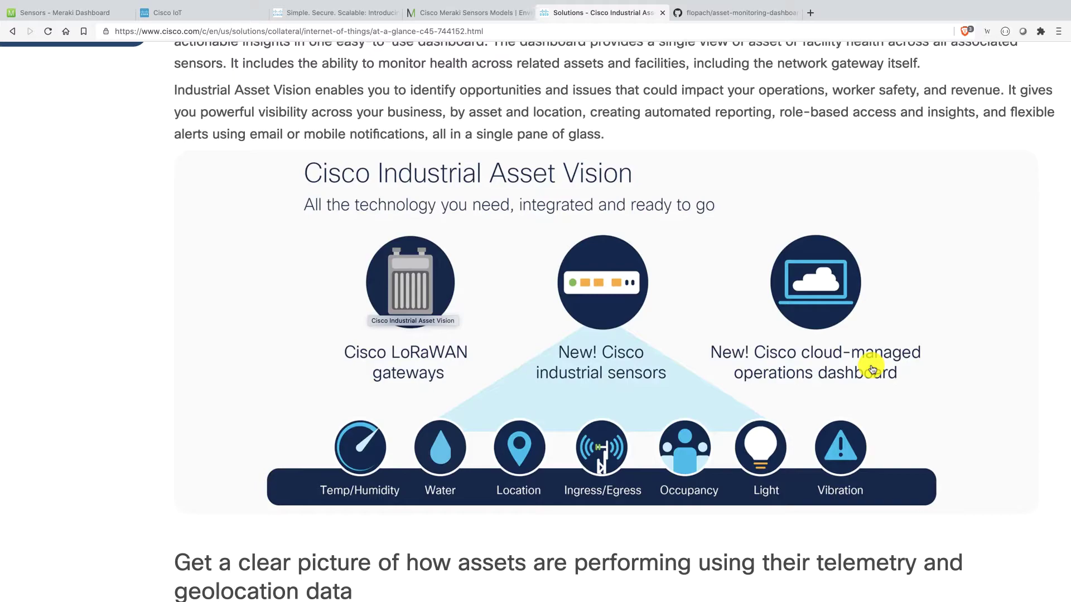
scroll(871, 370, down, 3)
scroll(807, 283, down, 7)
click(805, 285)
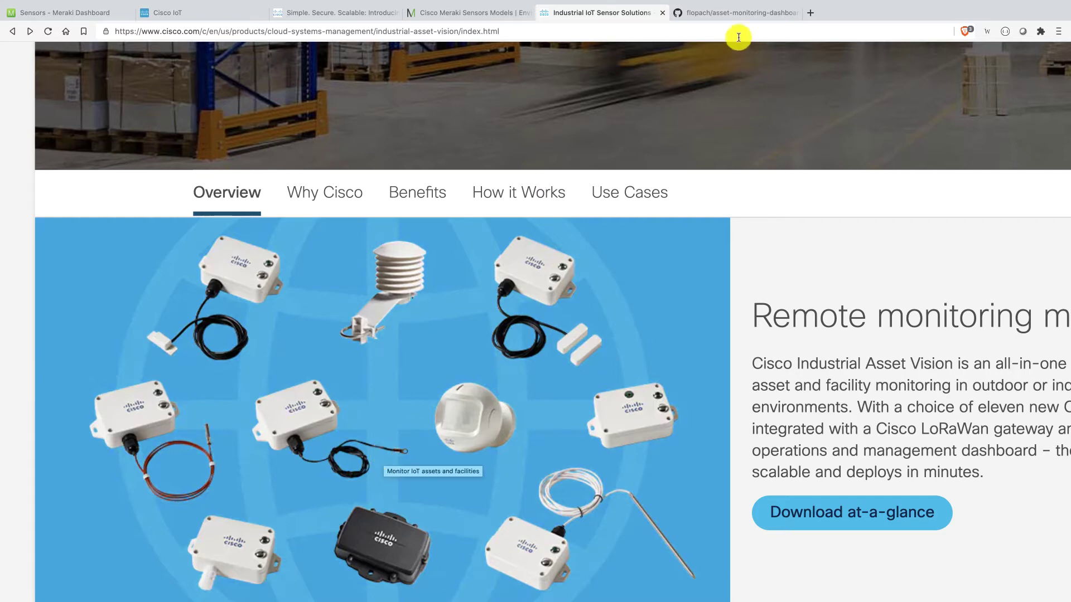
- Scroll the asset-monitoring-dashboard README past the screenshot and architecture diagram to Installation Steps
click(733, 16)
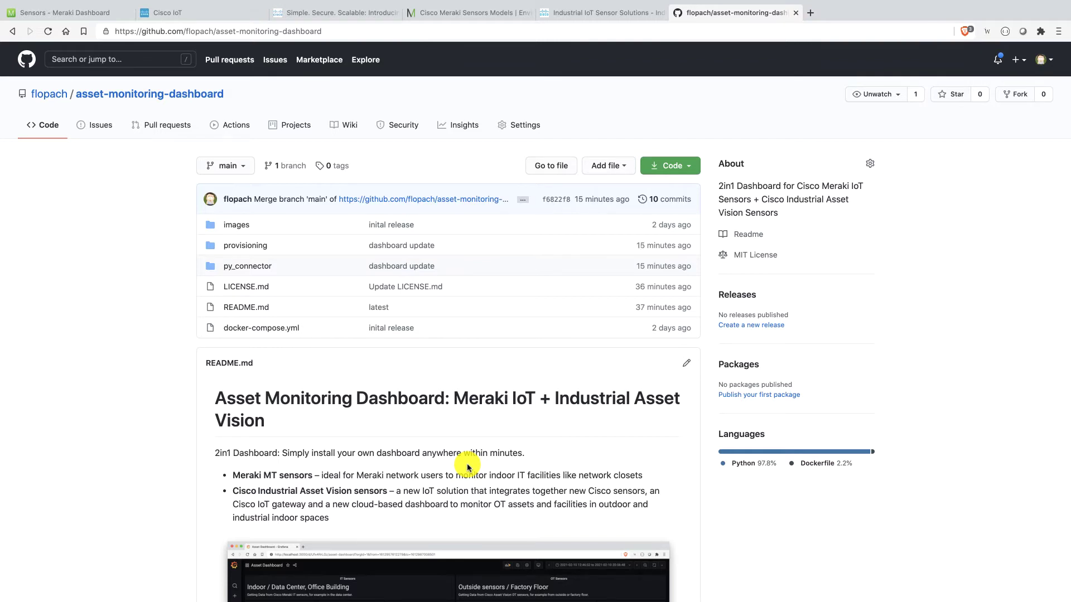
scroll(467, 467, down, 3)
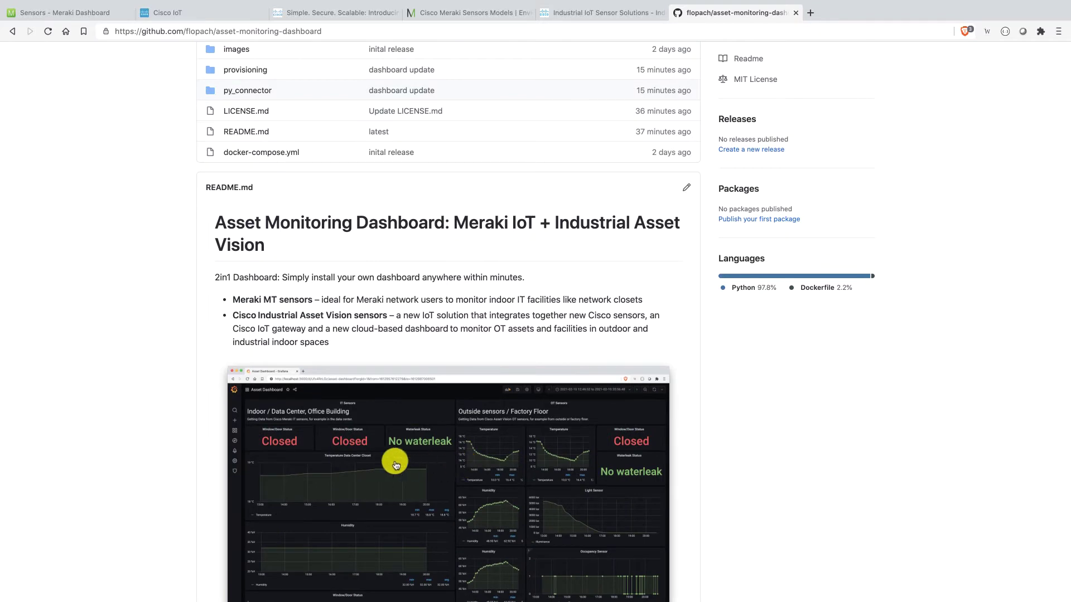
scroll(394, 457, down, 1)
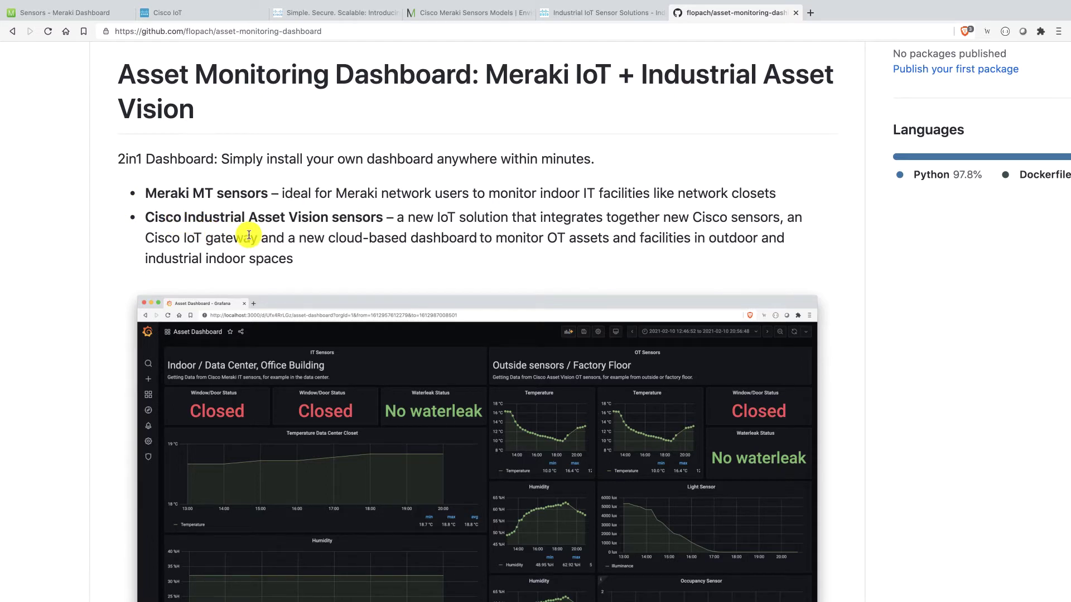
scroll(249, 235, down, 8)
scroll(249, 235, down, 1)
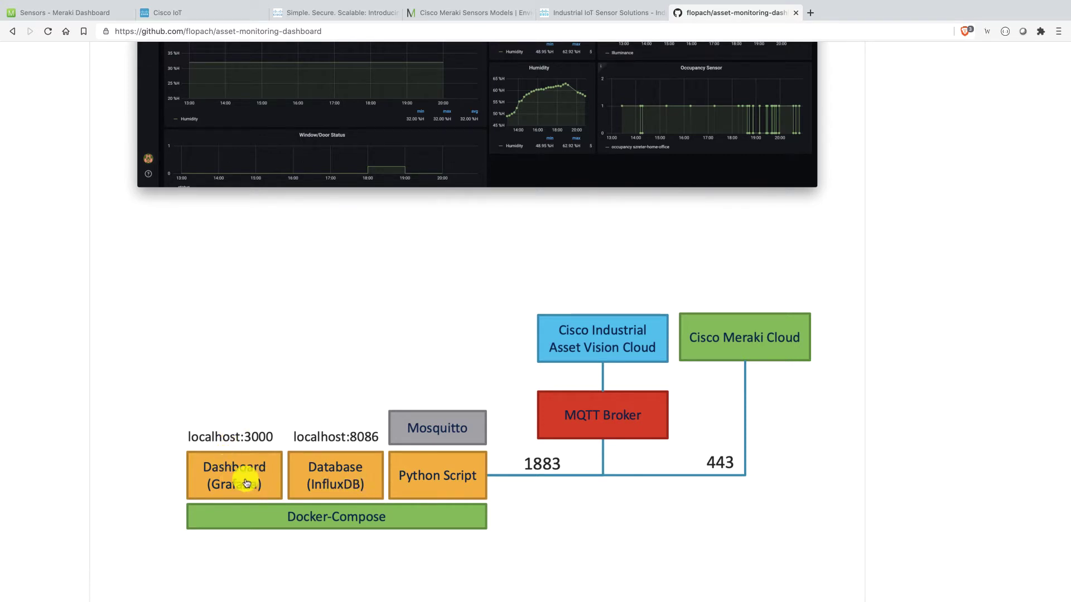
scroll(272, 484, down, 7)
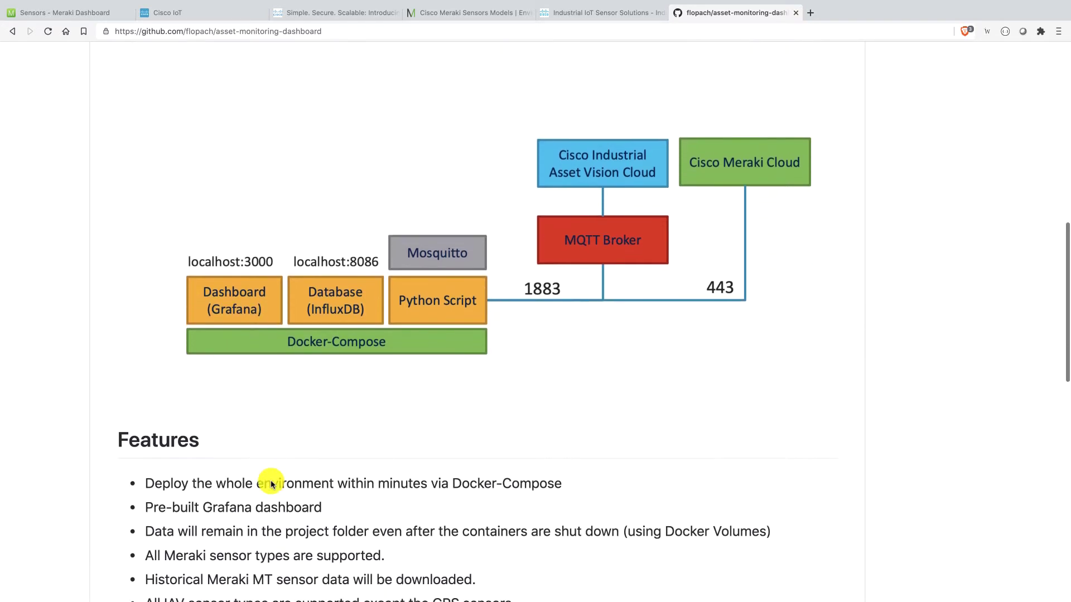
scroll(271, 483, down, 5)
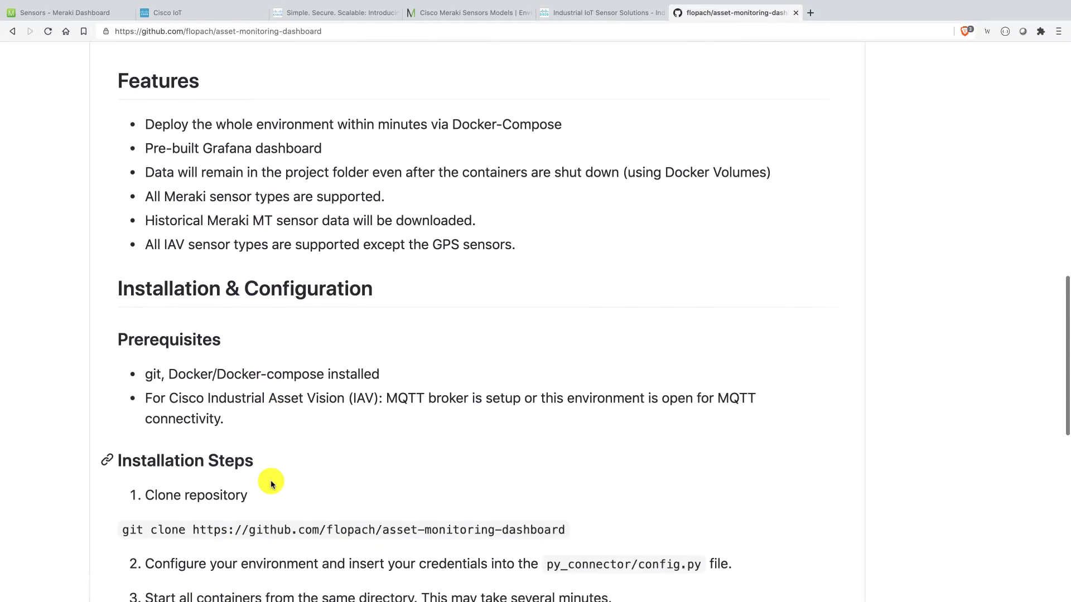
scroll(271, 482, down, 1)
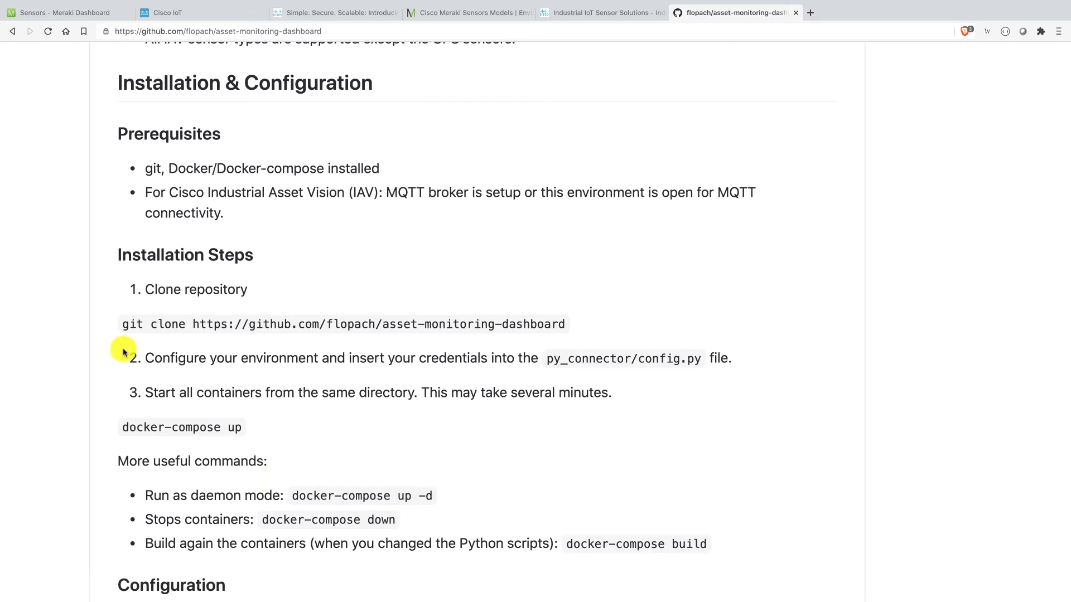
- Clone the asset-monitoring-dashboard repository in Terminal using the README's git clone command
drag(122, 324, 546, 347)
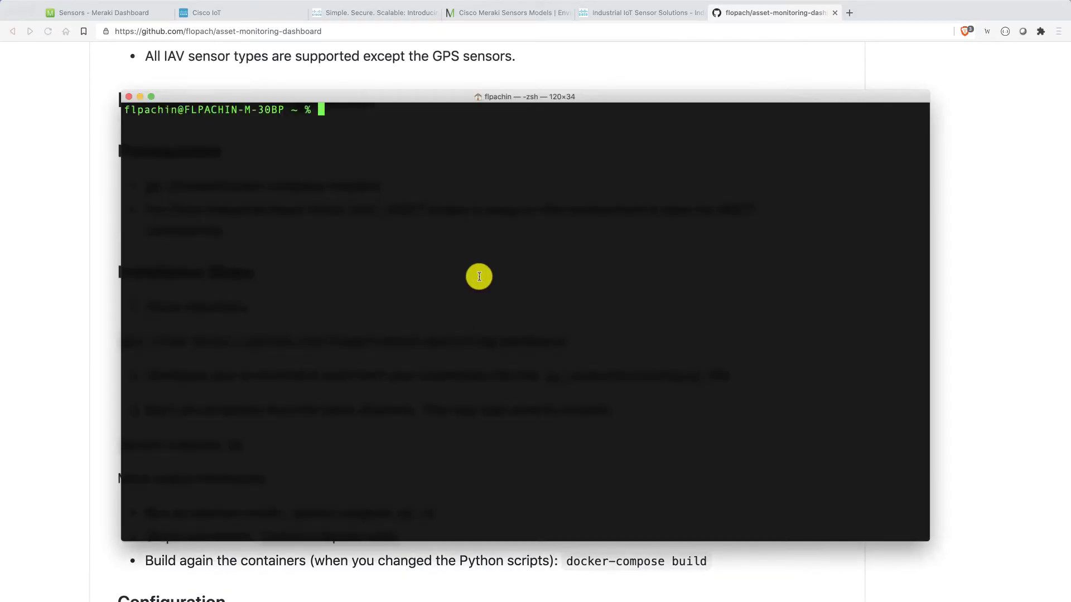
text(git clone https://github.com/flopach/asset-monitoring-dashboard)
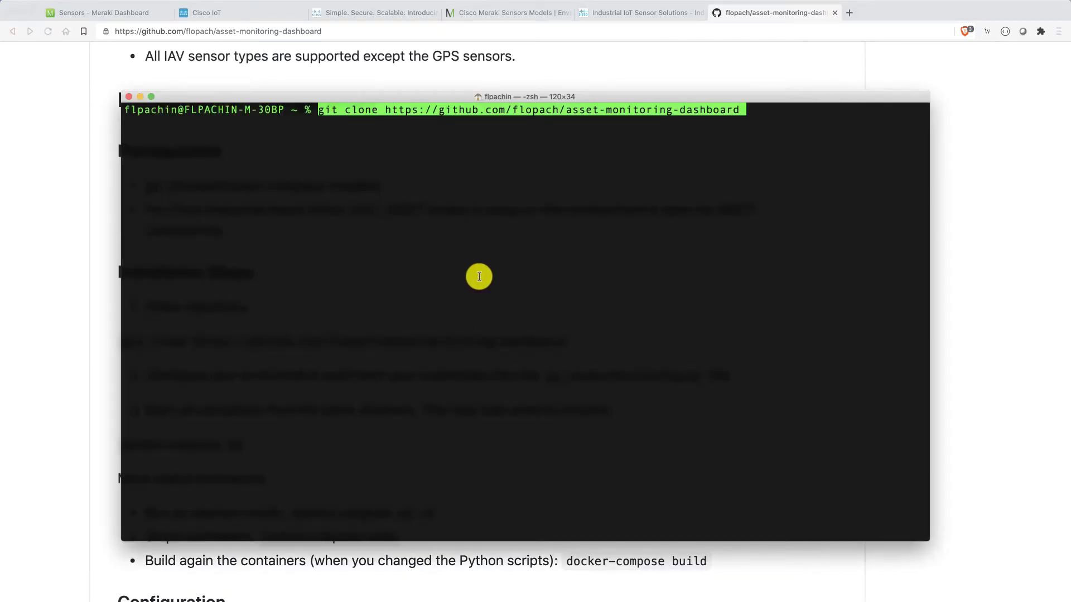
key(Return)
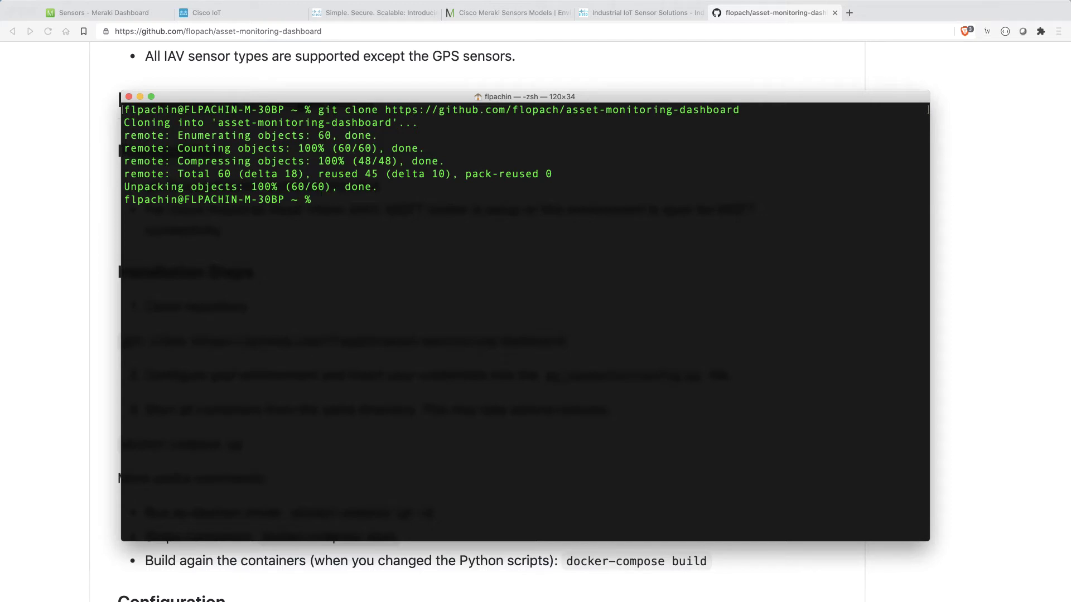
- Enter the cloned folder, list its files including README.md, and return to the README
text(cd ass)
key(Tab)
key(Return)
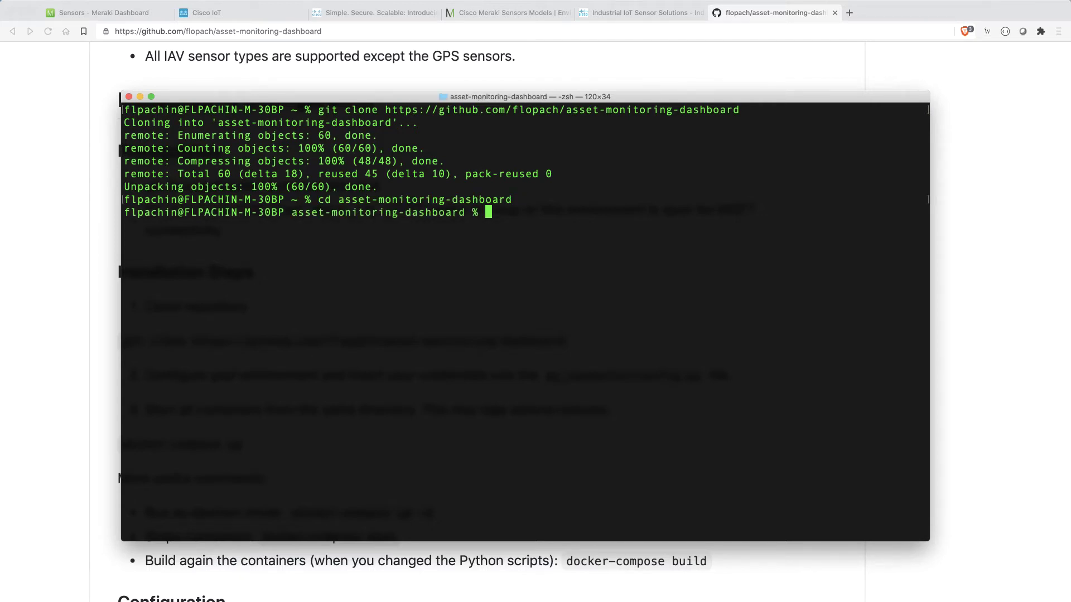
text(ls)
key(Return)
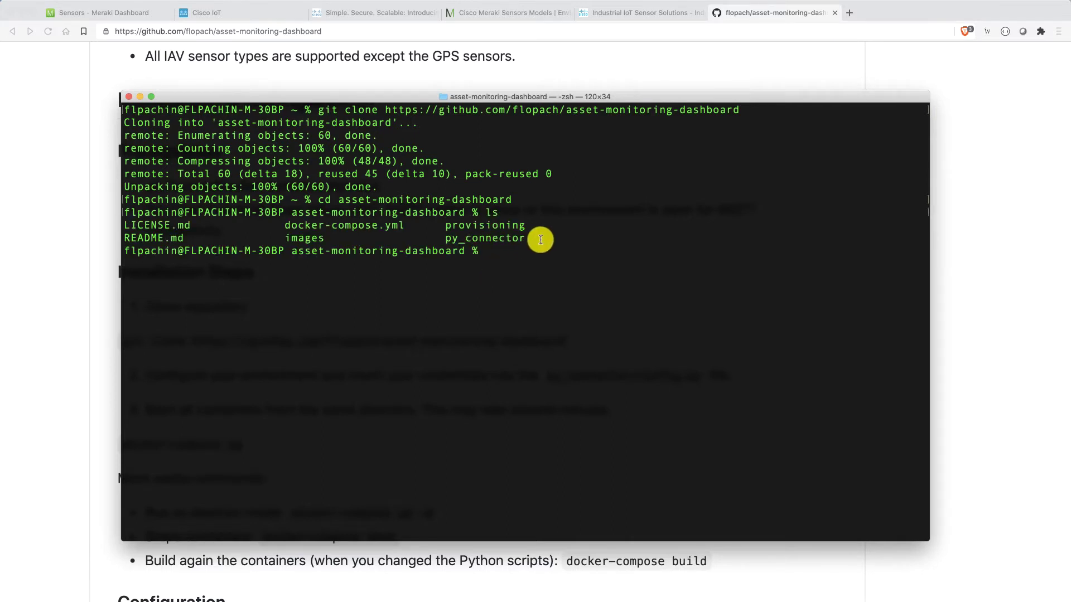
drag(544, 239, 132, 239)
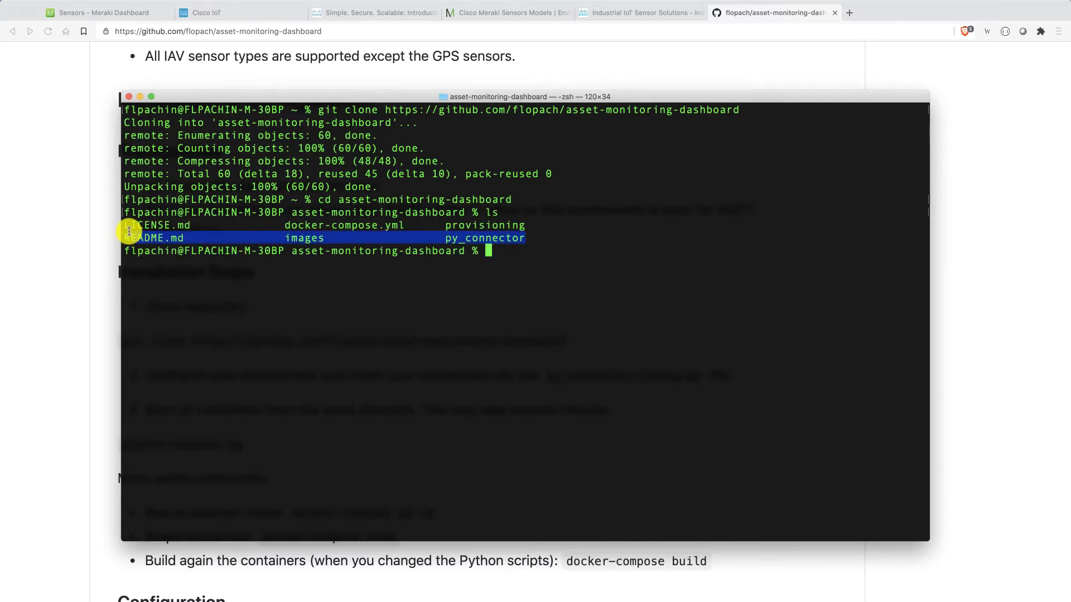
click(253, 379)
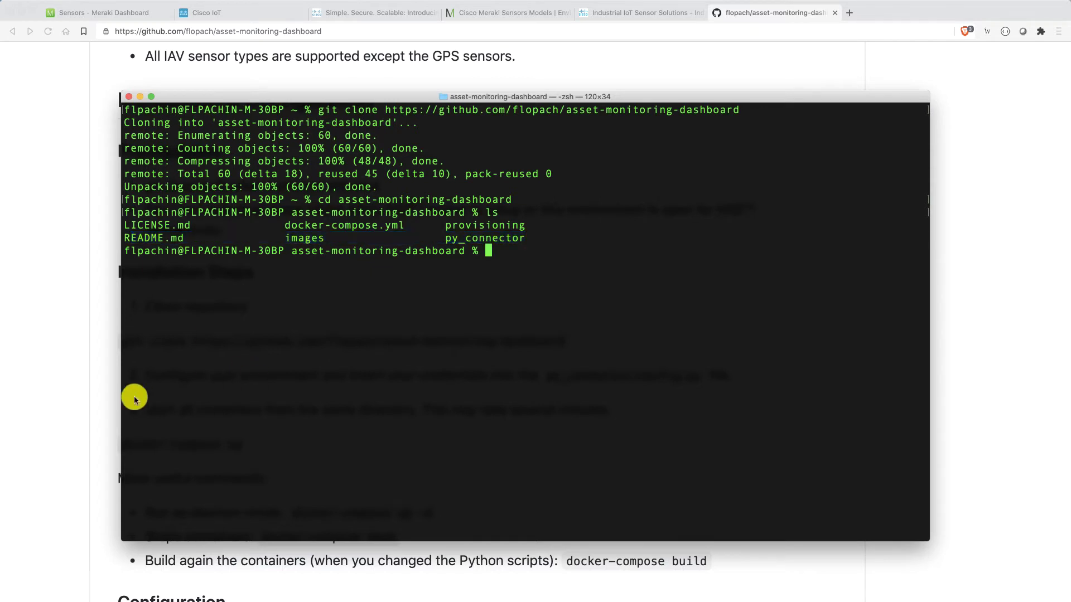
click(101, 408)
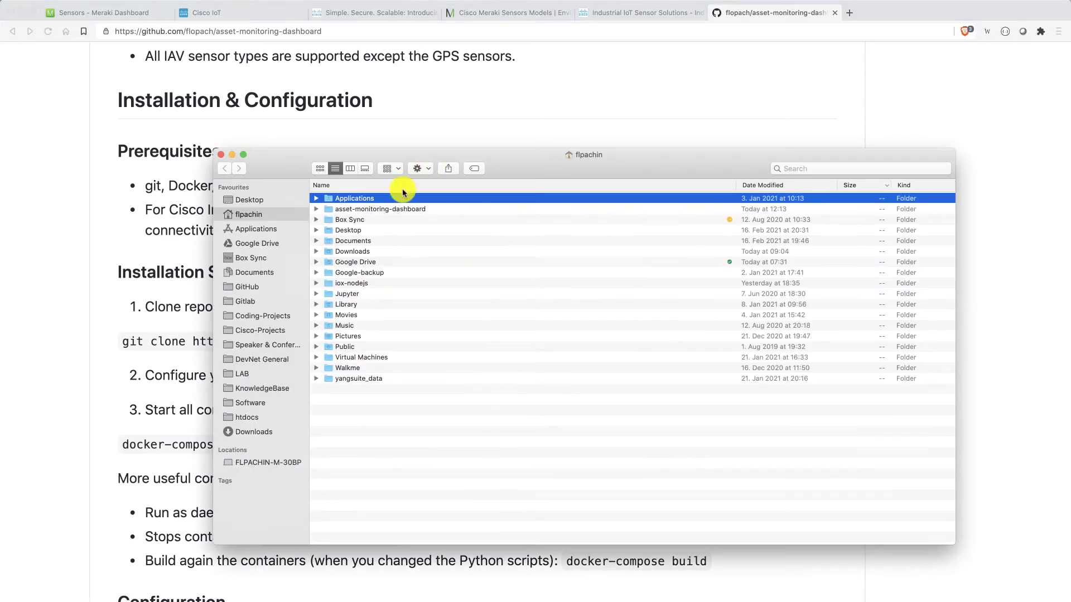
- Open py_connector/config.py from the asset-monitoring-dashboard folder in Sublime Text
click(395, 211)
double_click(395, 211)
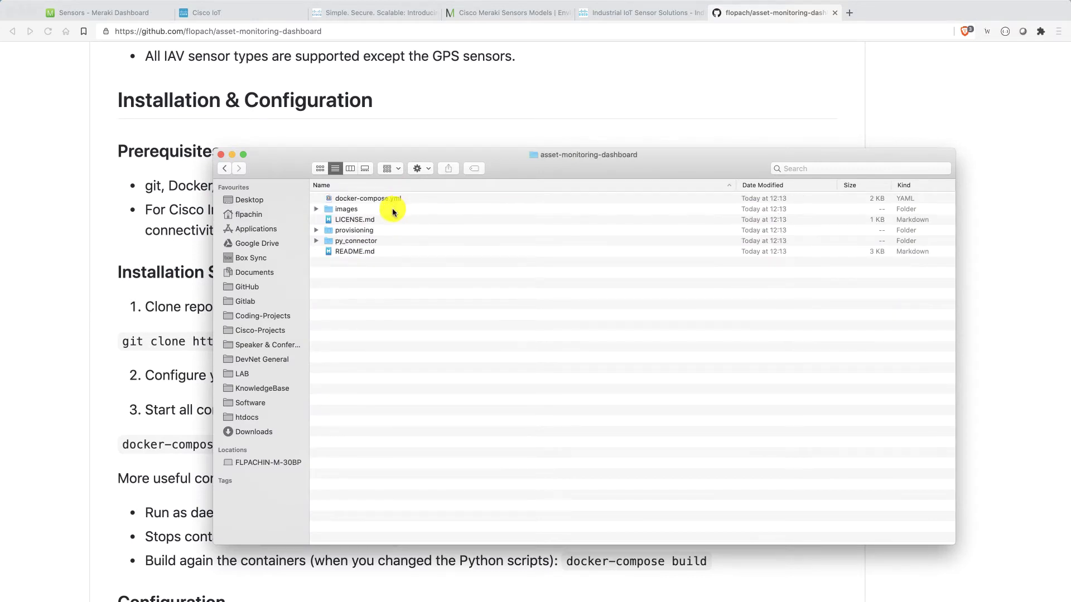
click(317, 241)
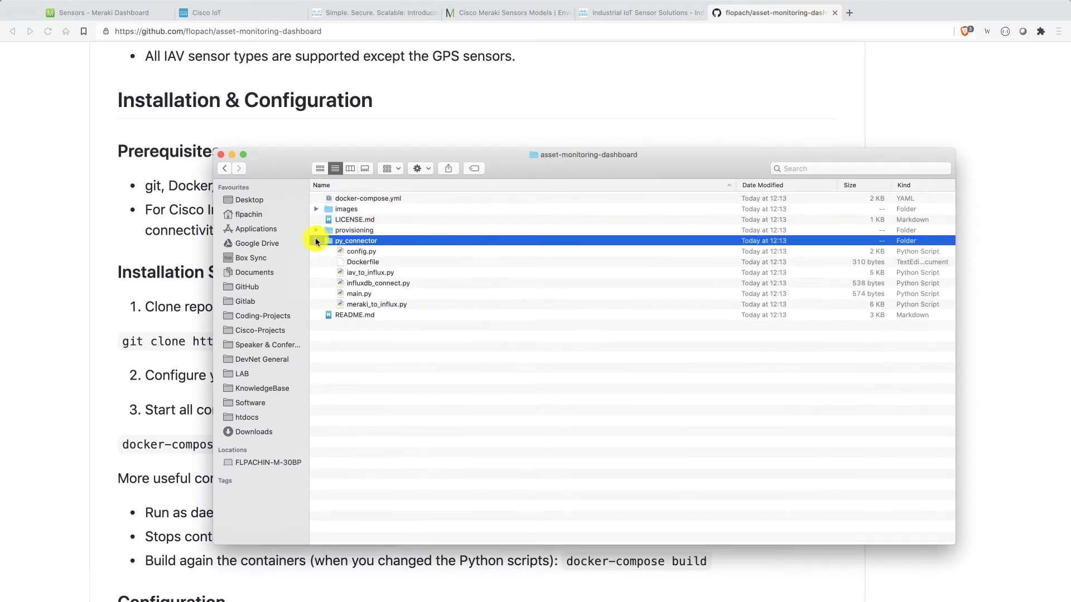
click(352, 252)
right_click(350, 249)
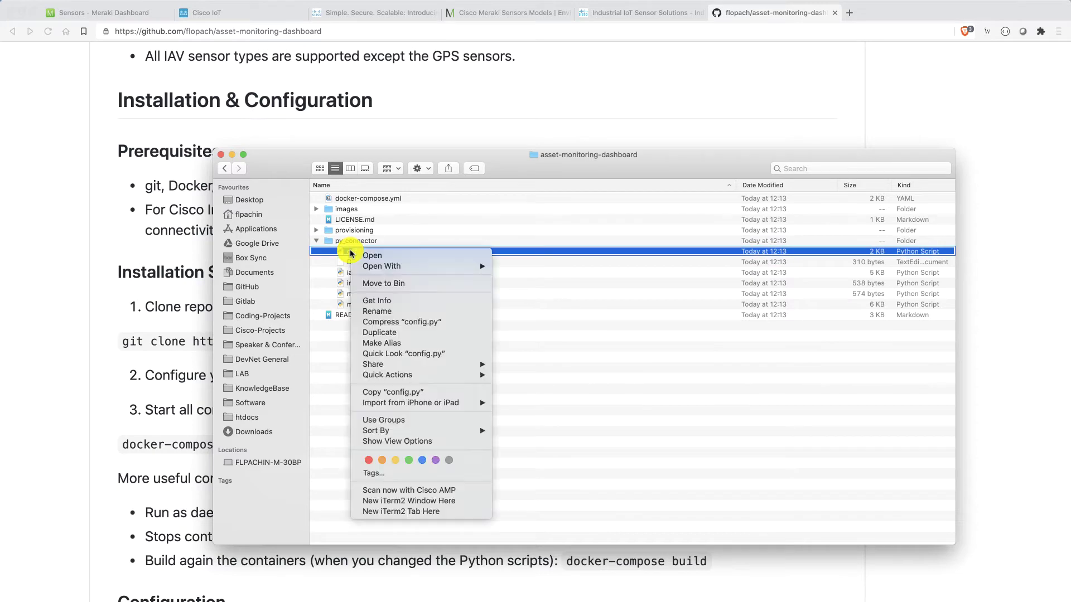
mouse_move(424, 267)
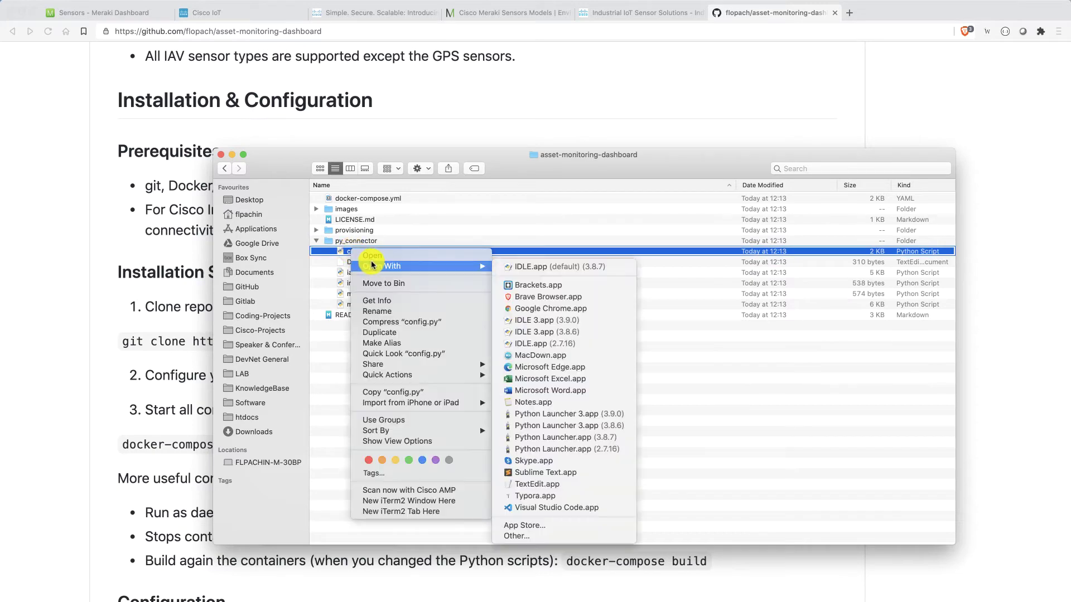
click(617, 472)
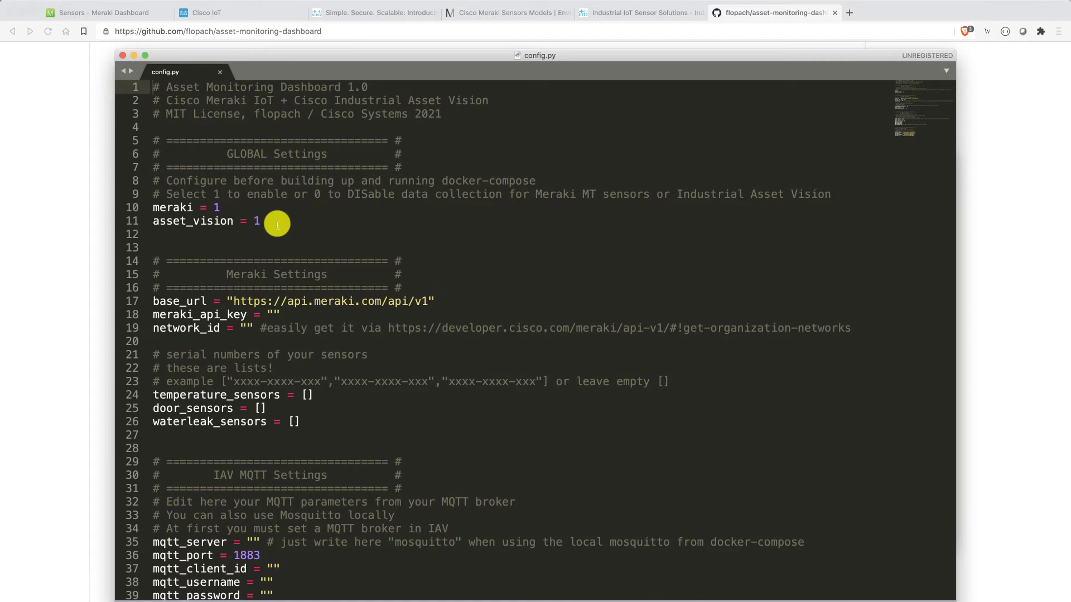
click(252, 204)
key(BackSpace)
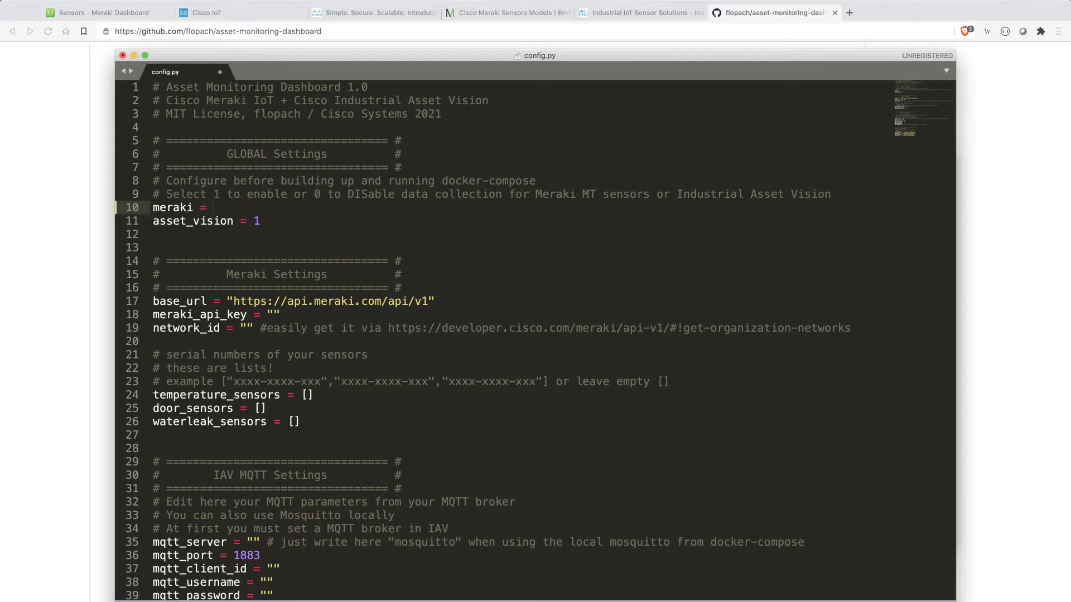
text(0)
key(BackSpace)
text(1)
click(274, 217)
key(BackSpace)
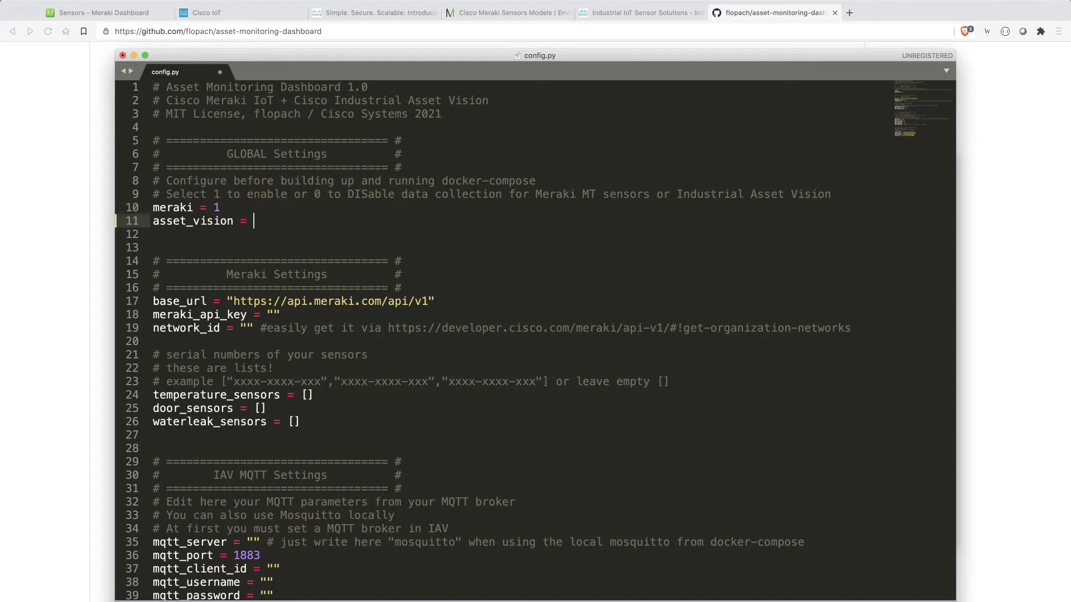
text(0)
key(BackSpace)
text(1)
scroll(341, 225, down, 3)
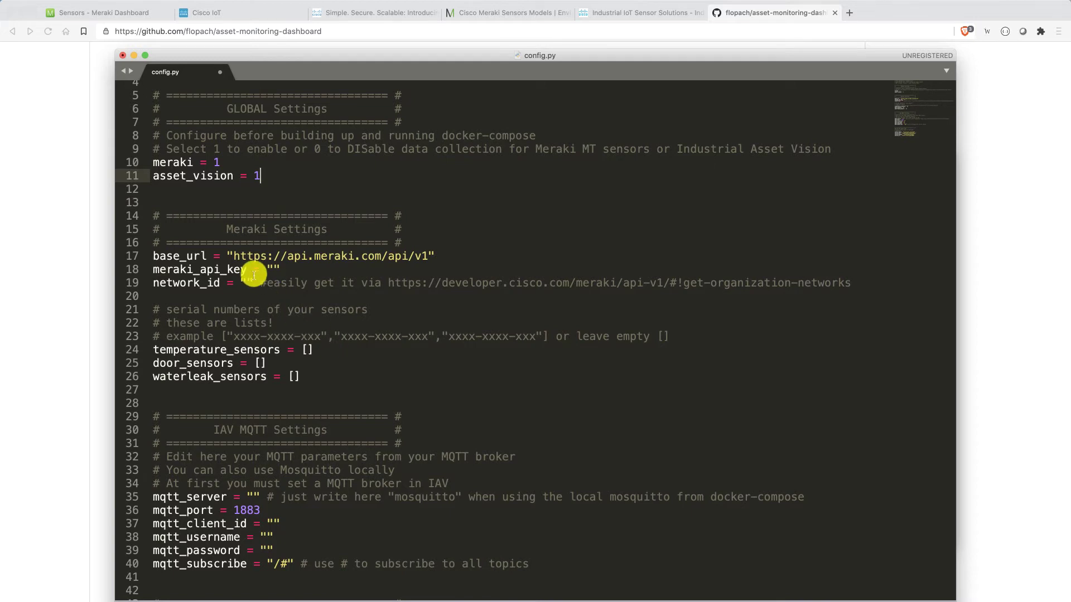
drag(235, 256, 435, 256)
click(267, 268)
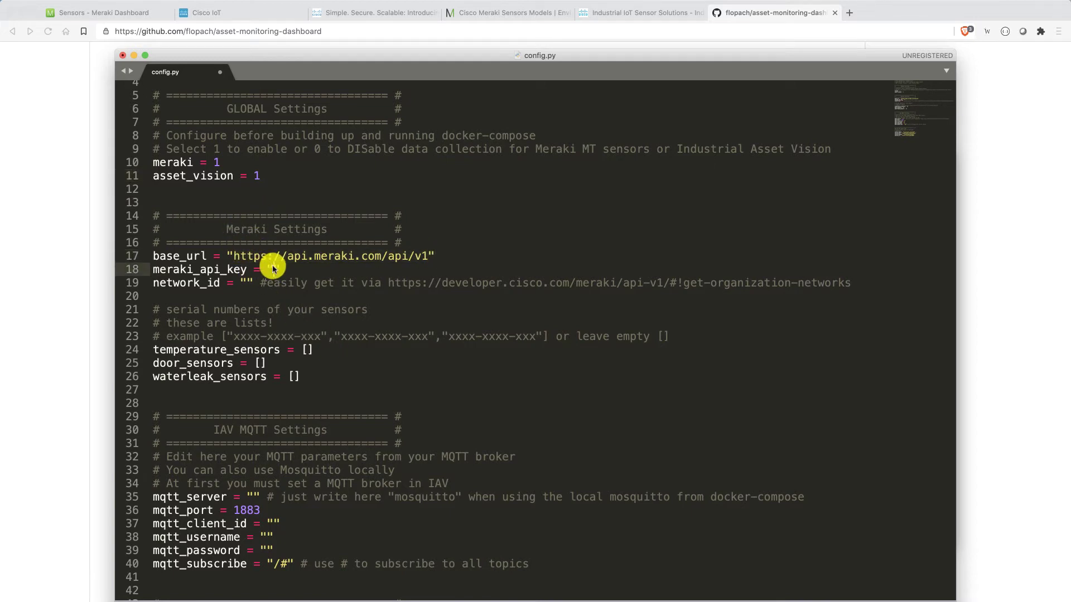
click(247, 283)
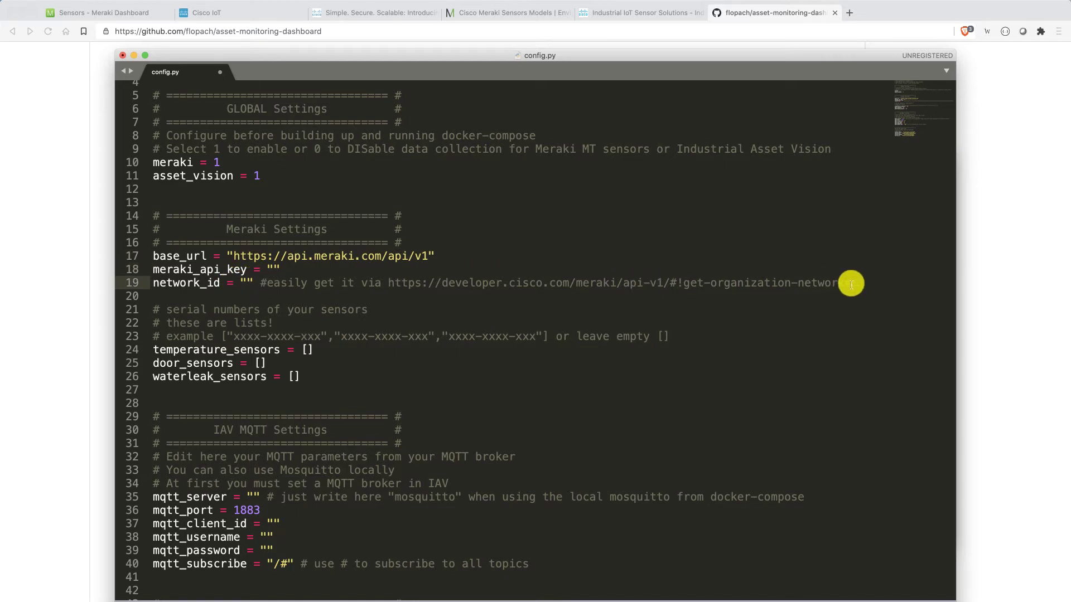
drag(853, 283, 389, 283)
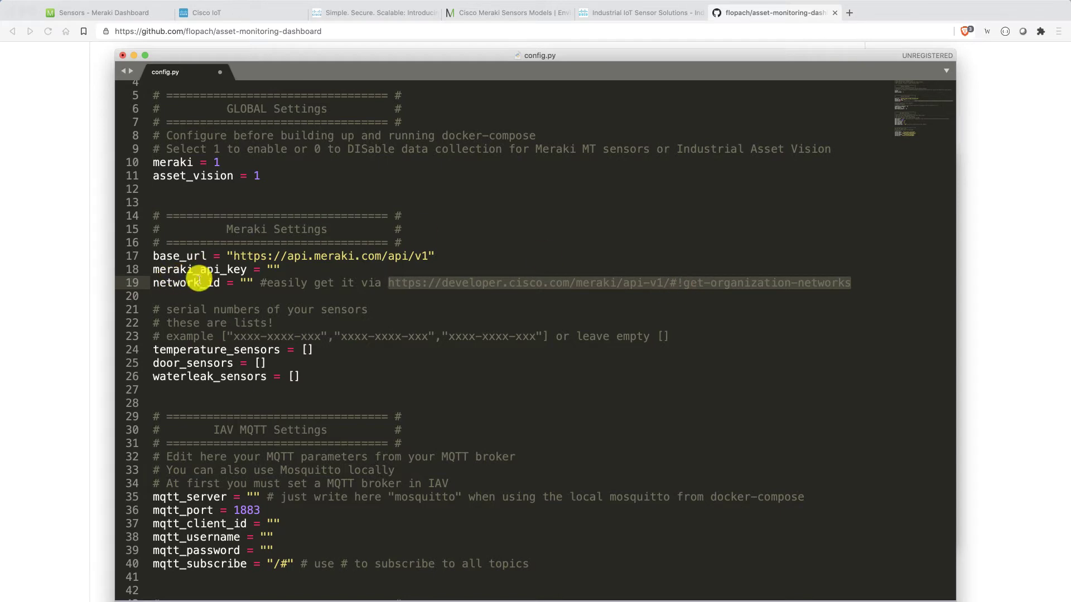
scroll(339, 369, down, 2)
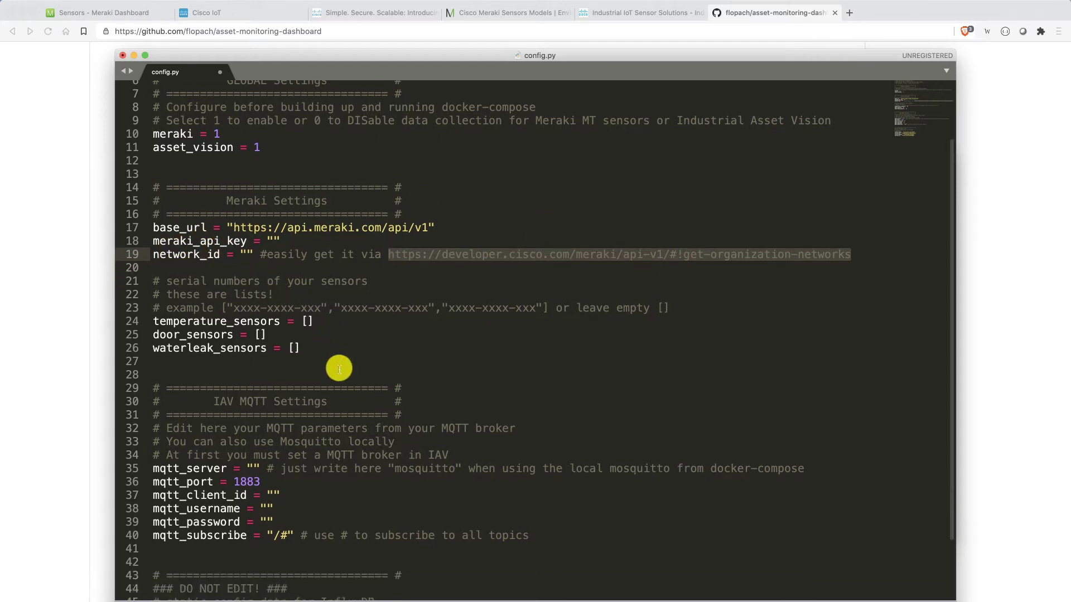
scroll(339, 369, down, 2)
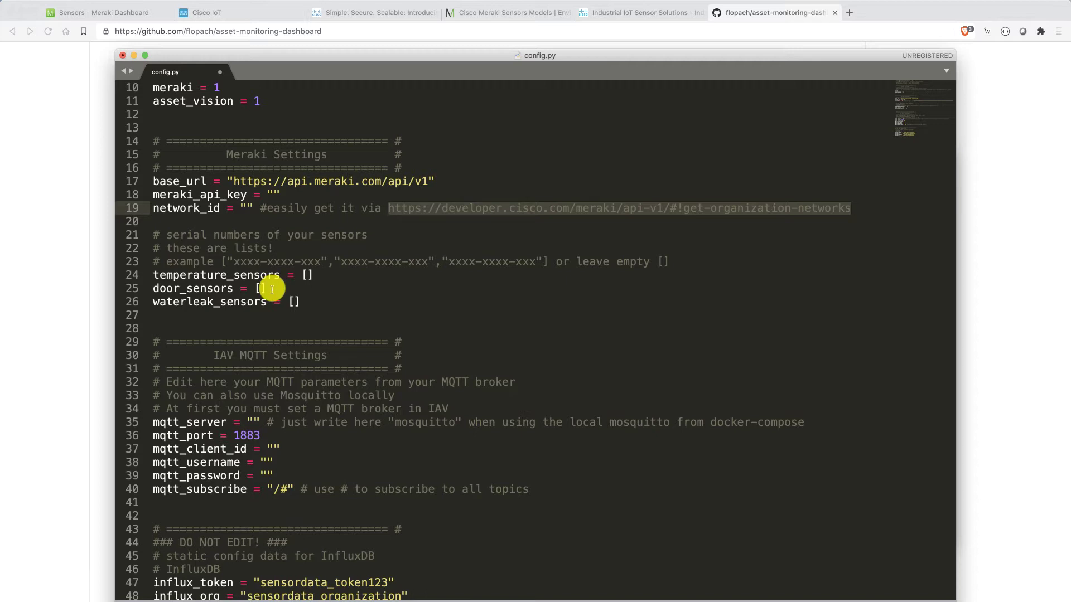
click(318, 304)
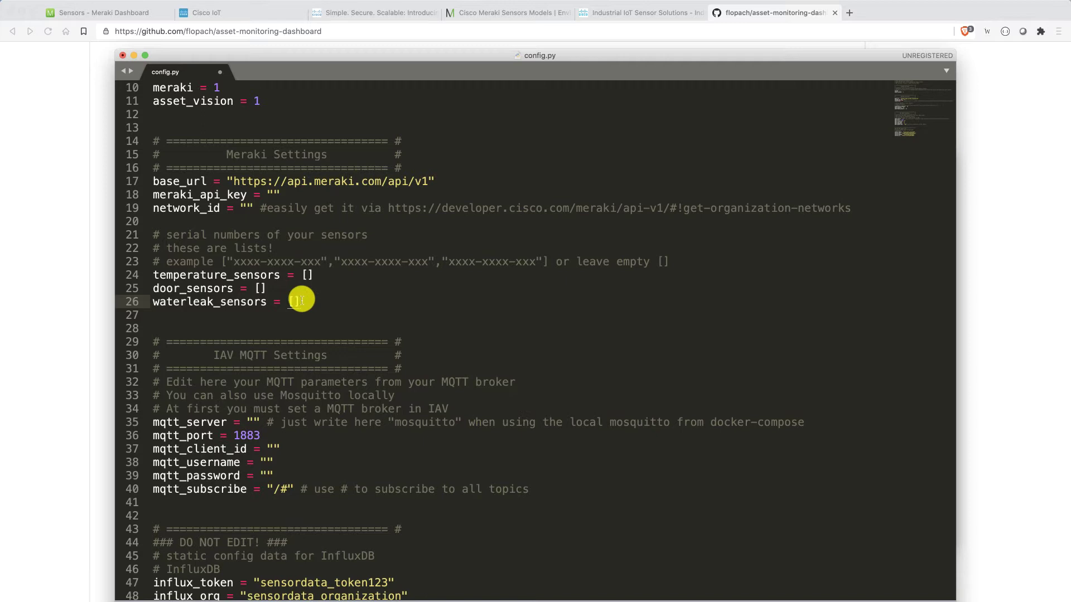
- Review the mqtt_server, client_id, username, password and /# subscribe settings, then leave config.py
scroll(302, 300, down, 1)
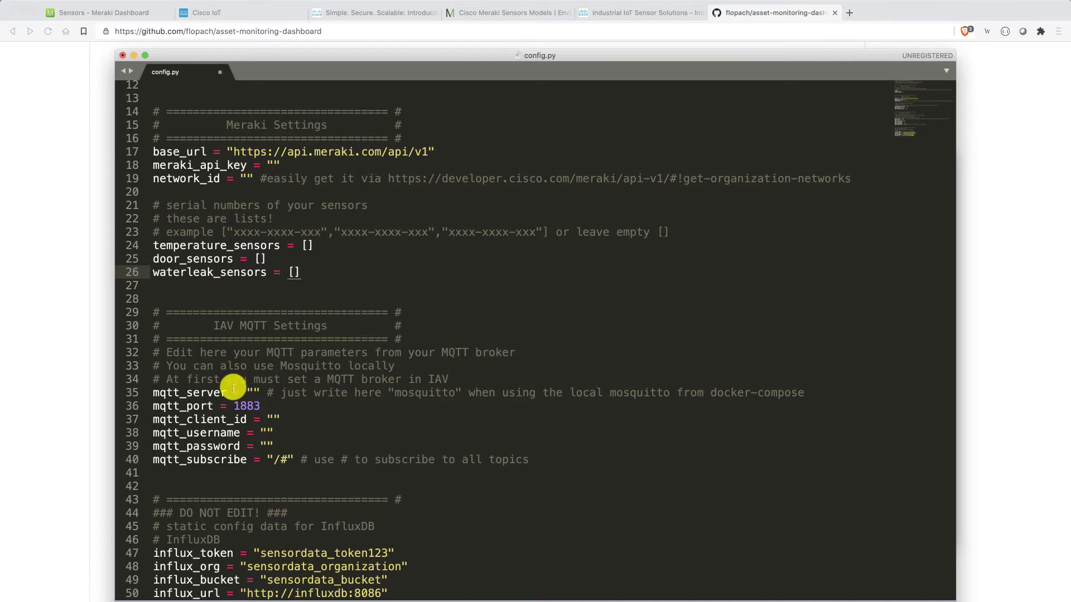
click(253, 392)
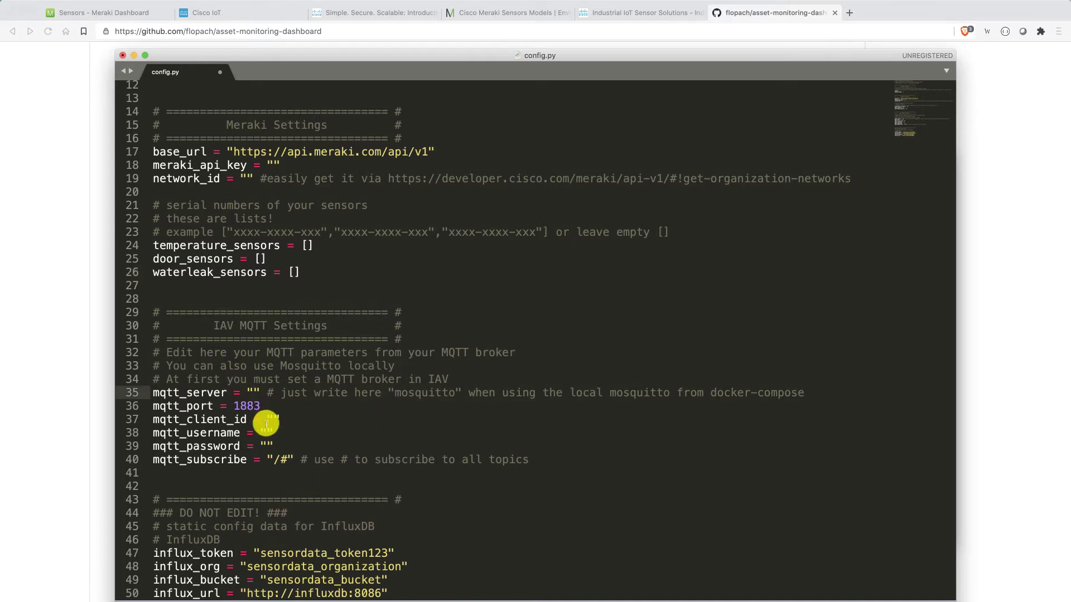
click(275, 419)
click(282, 432)
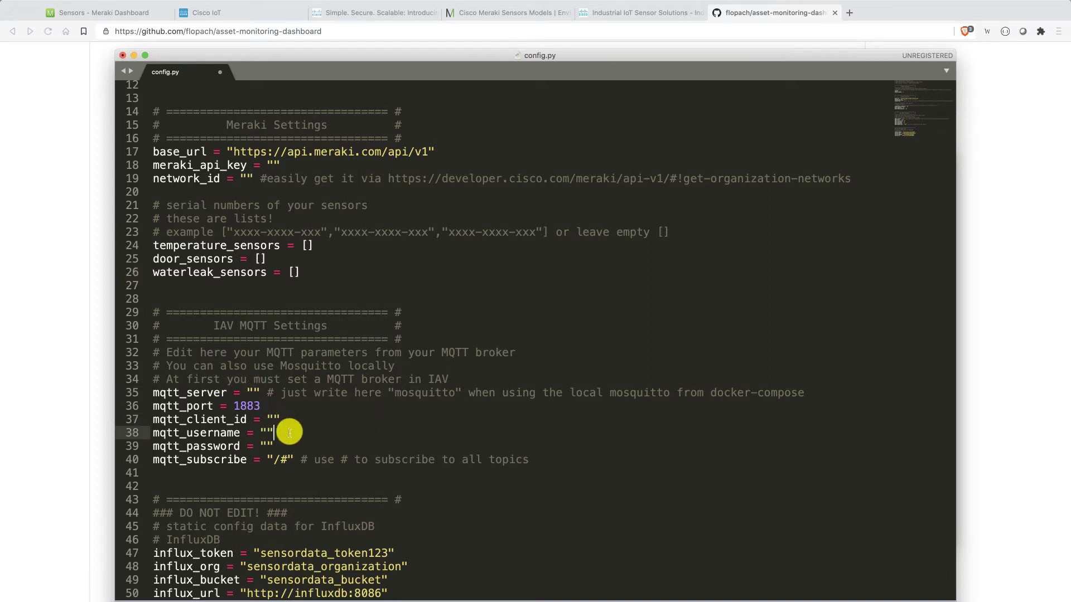
click(289, 444)
click(273, 459)
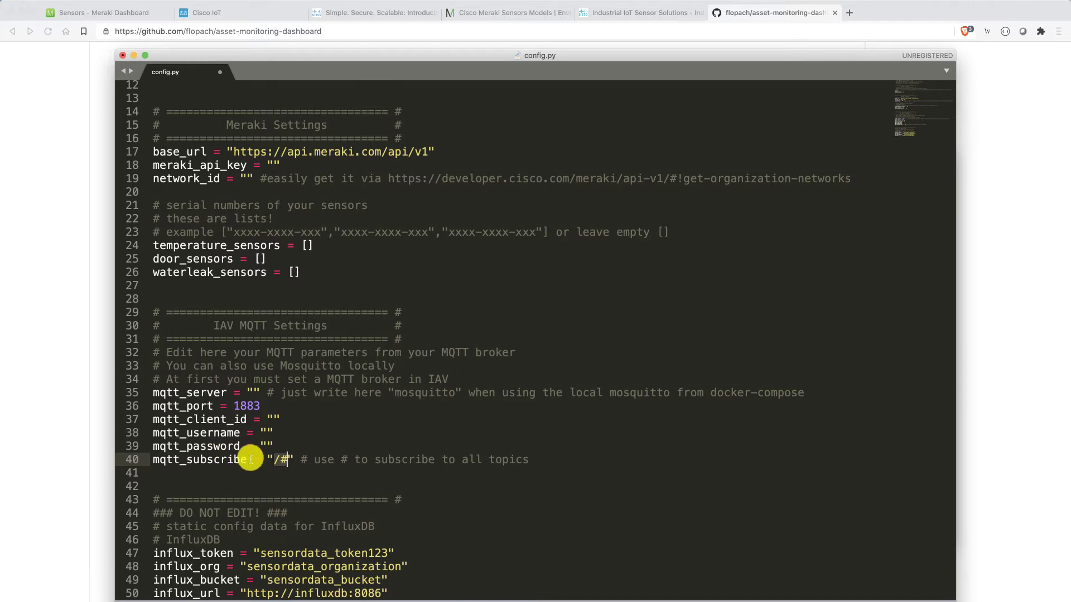
click(280, 459)
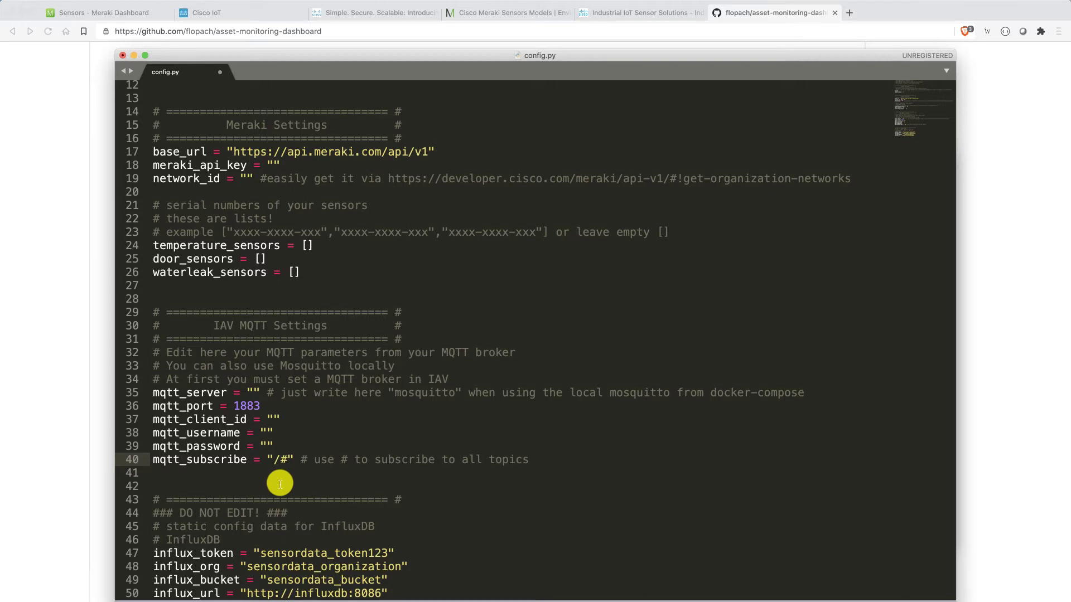
double_click(282, 460)
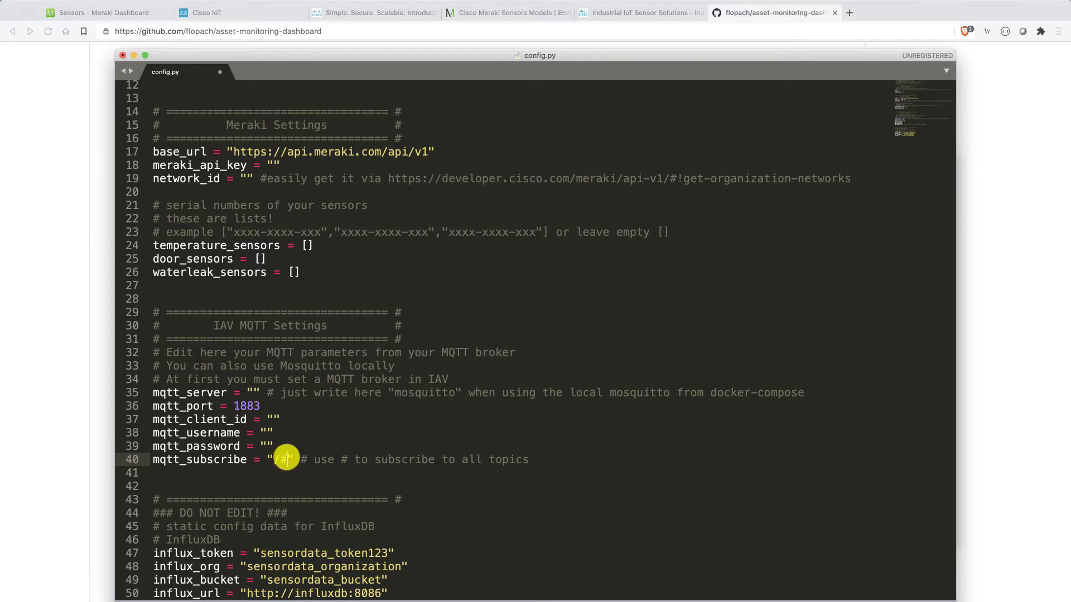
click(285, 459)
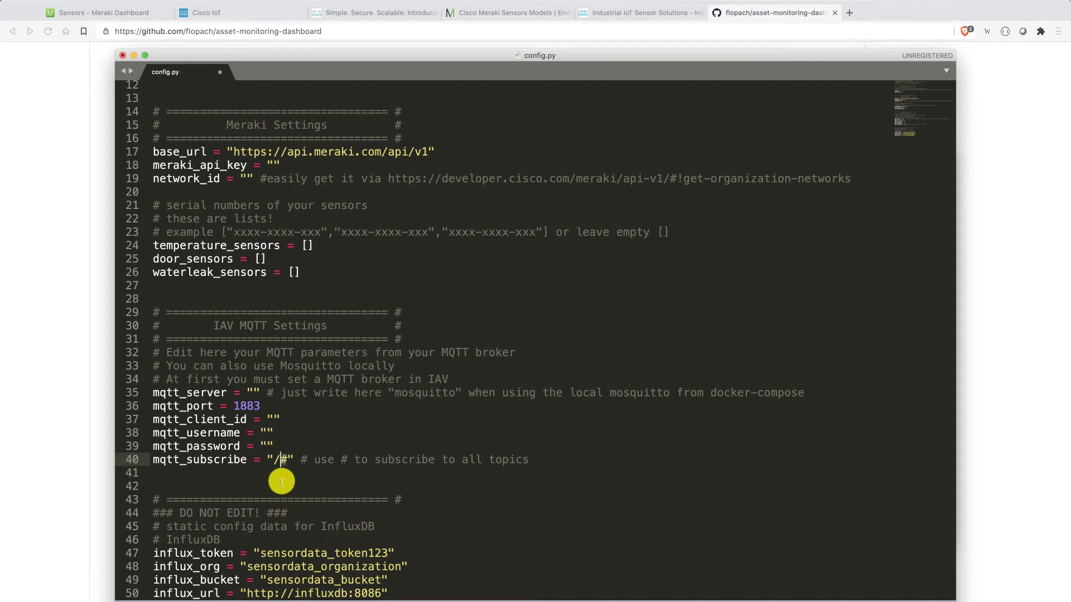
key(super+Tab)
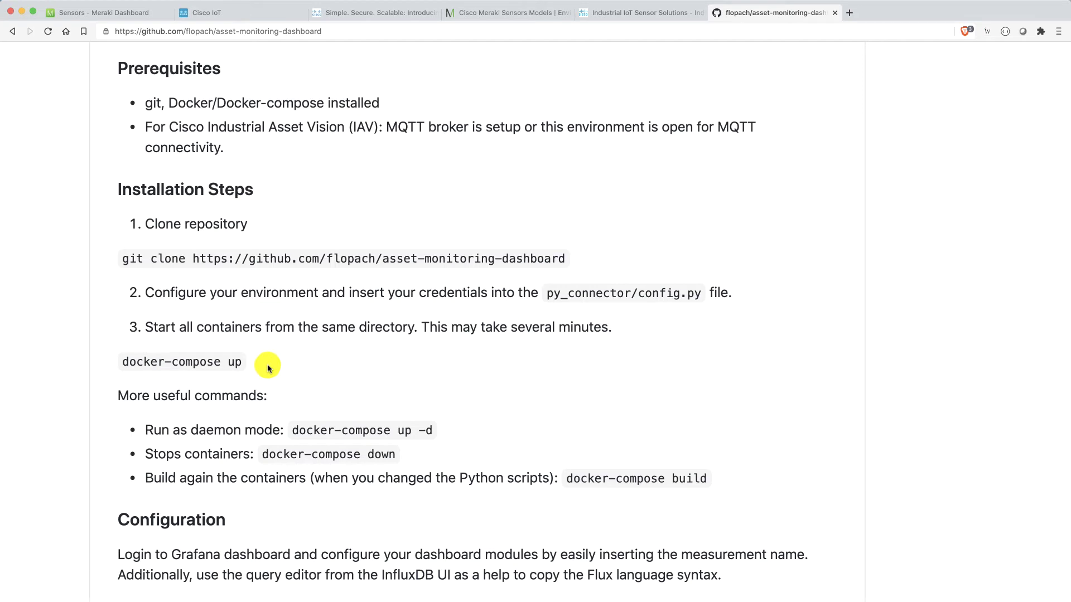
- List the project folder's files in Terminal, noting docker-compose.yml
click(468, 600)
click(447, 387)
text(ls)
key(Return)
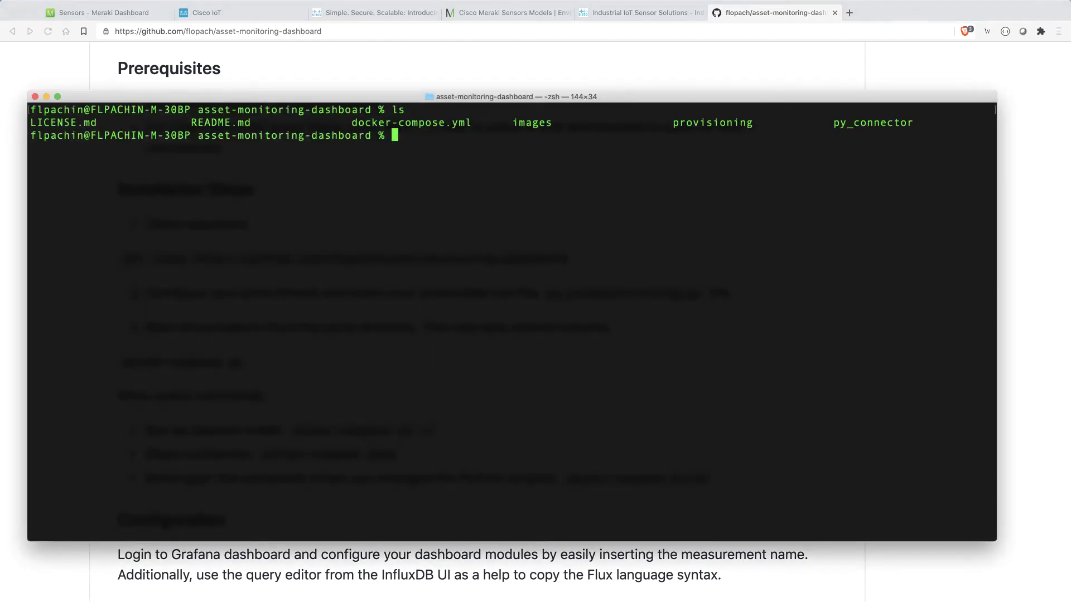
drag(298, 122, 482, 125)
click(467, 142)
- Run docker-compose up and check the influxdb, influxdb_setup and bucket creation log lines
text(docker-compose up)
key(Return)
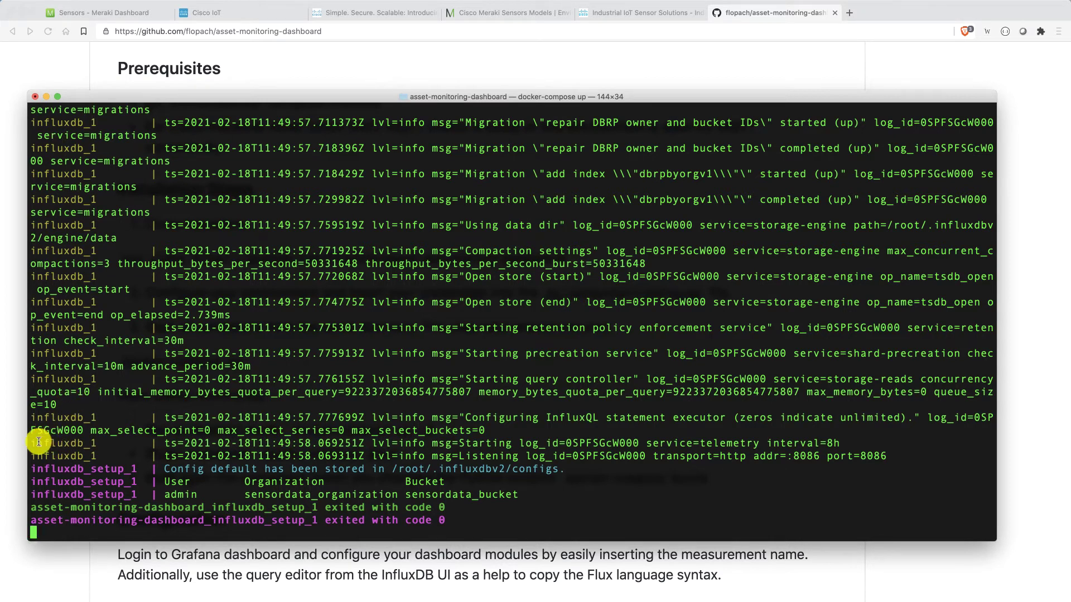
drag(37, 443, 169, 442)
drag(37, 469, 159, 467)
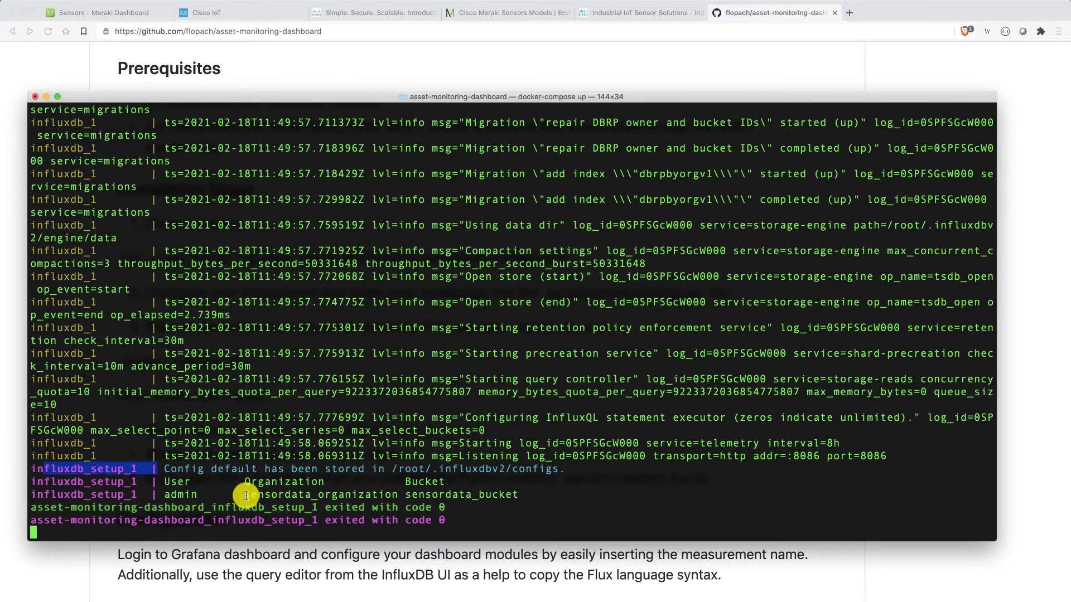
drag(244, 495, 527, 498)
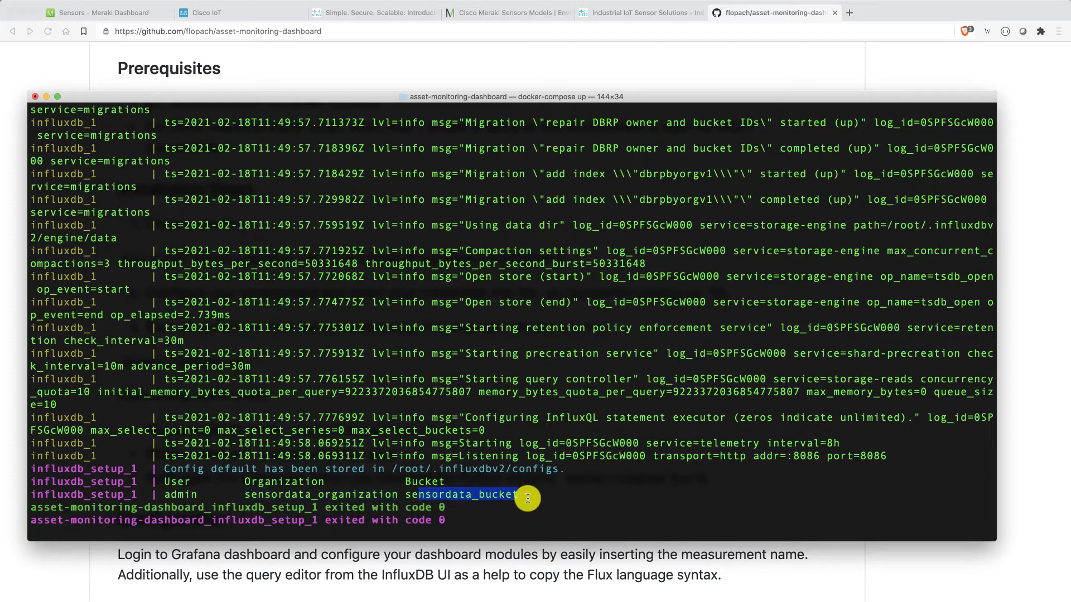
scroll(491, 380, up, 15)
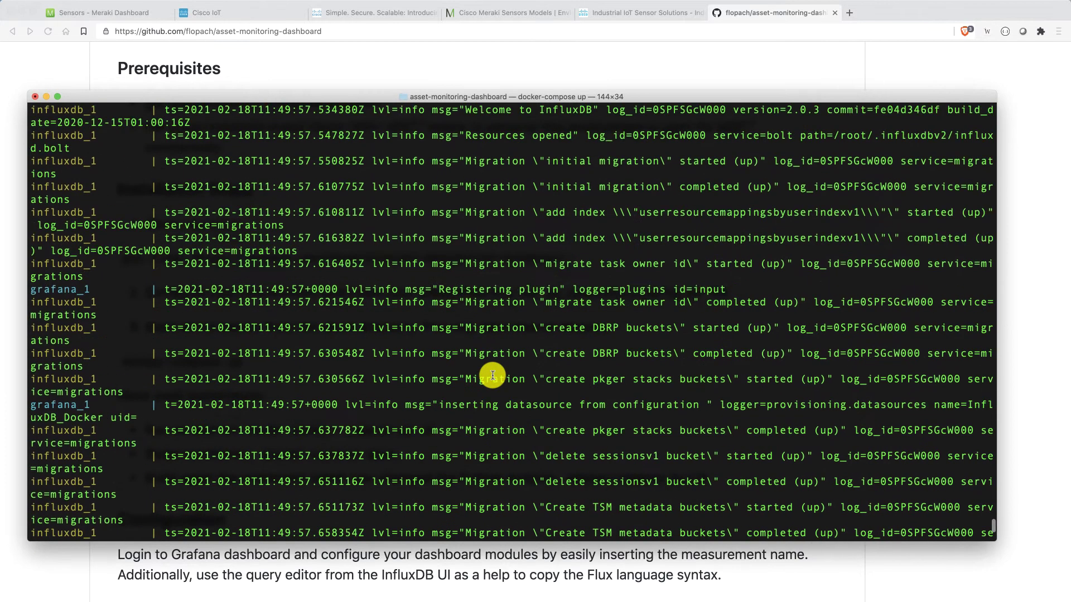
scroll(490, 373, up, 10)
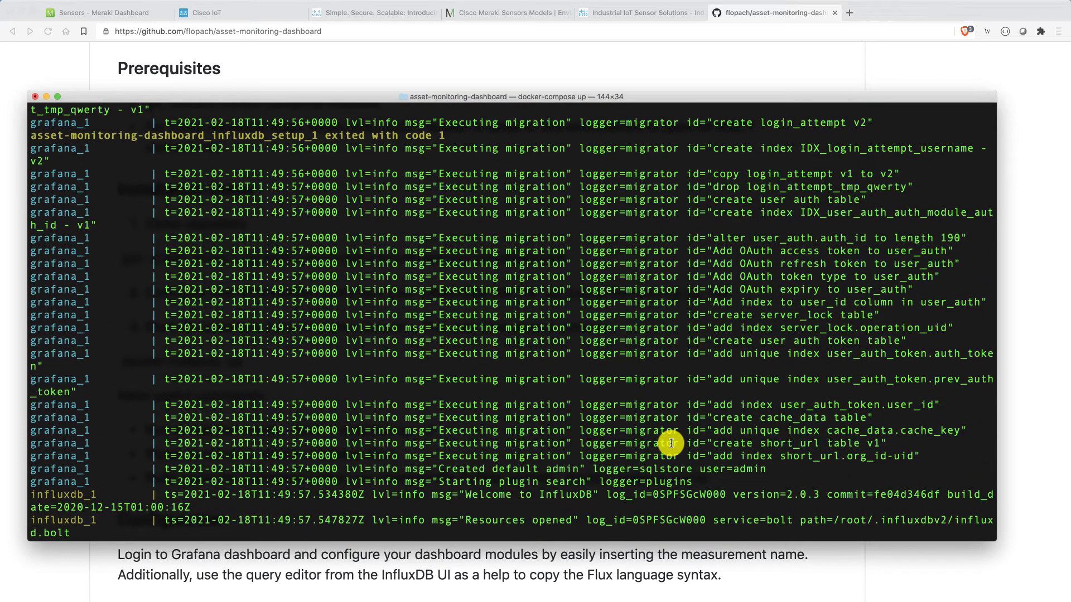
scroll(671, 443, down, 20)
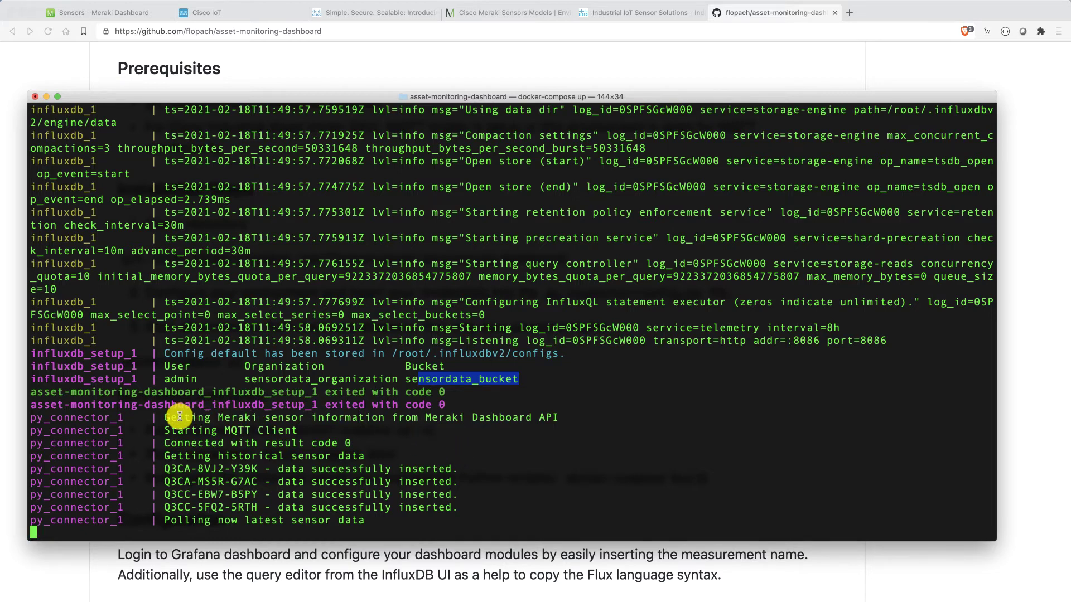
drag(179, 418, 529, 416)
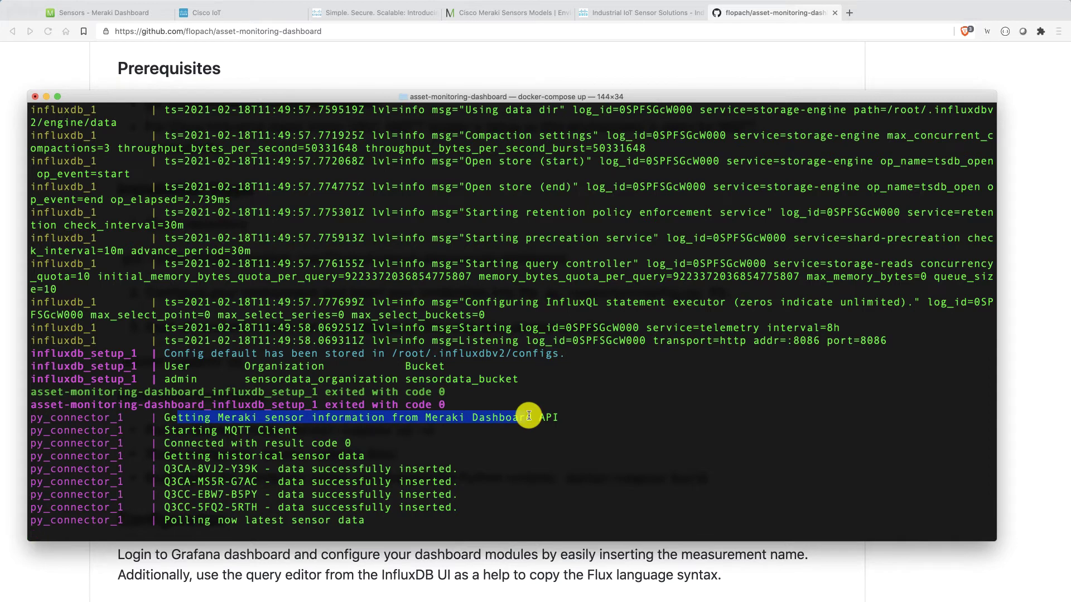
drag(170, 430, 287, 426)
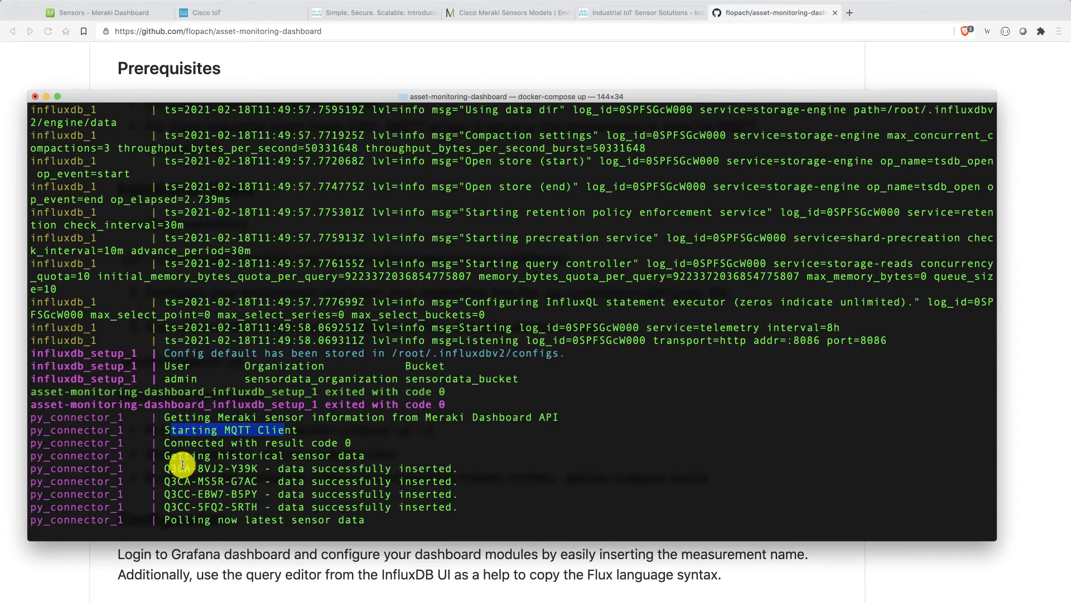
drag(177, 468, 472, 507)
click(471, 507)
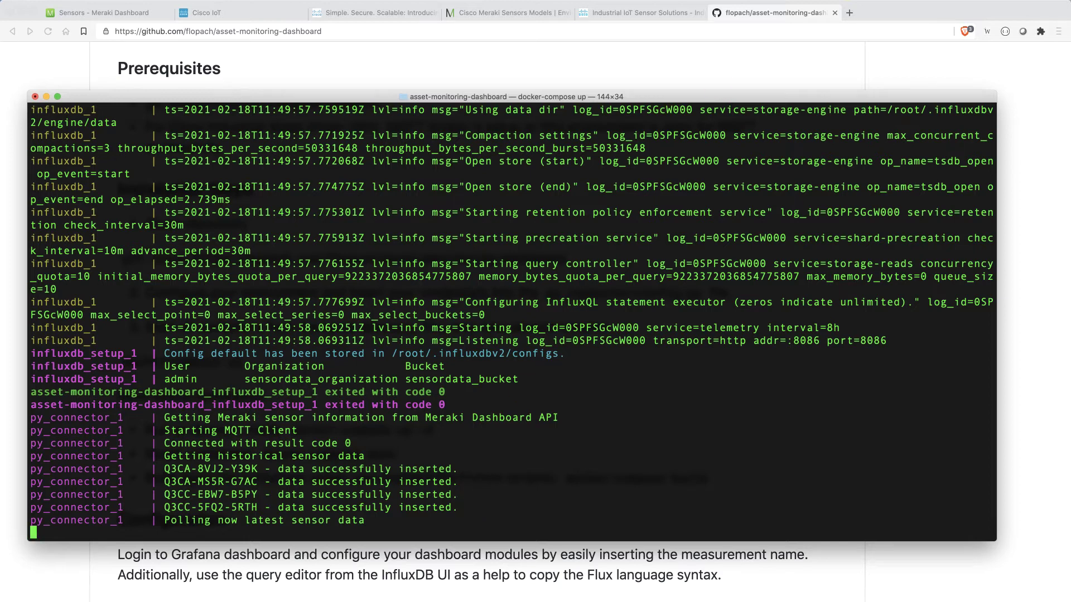
- Log in to Grafana at localhost:3000 with the admin username and password
click(850, 13)
text(localhost:8)
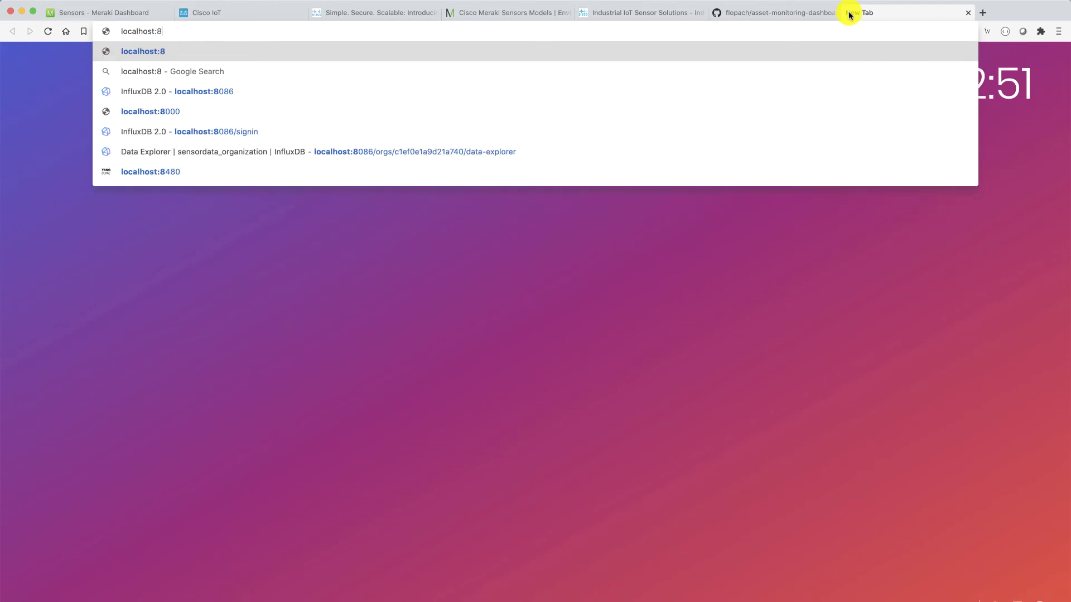
key(BackSpace)
text(3000)
key(Return)
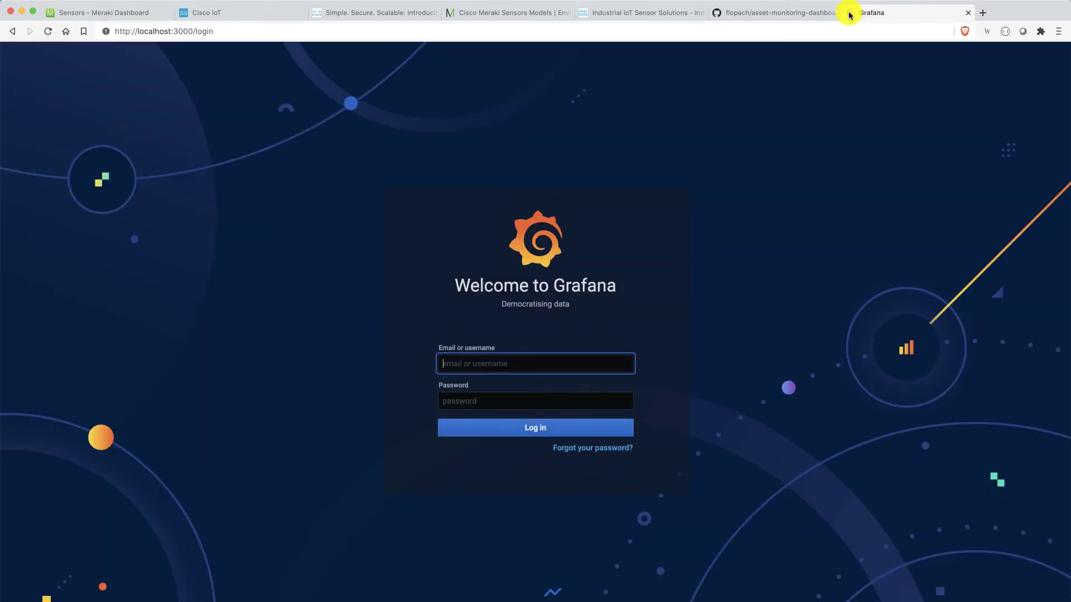
text(admin)
key(Tab)
text(adm)
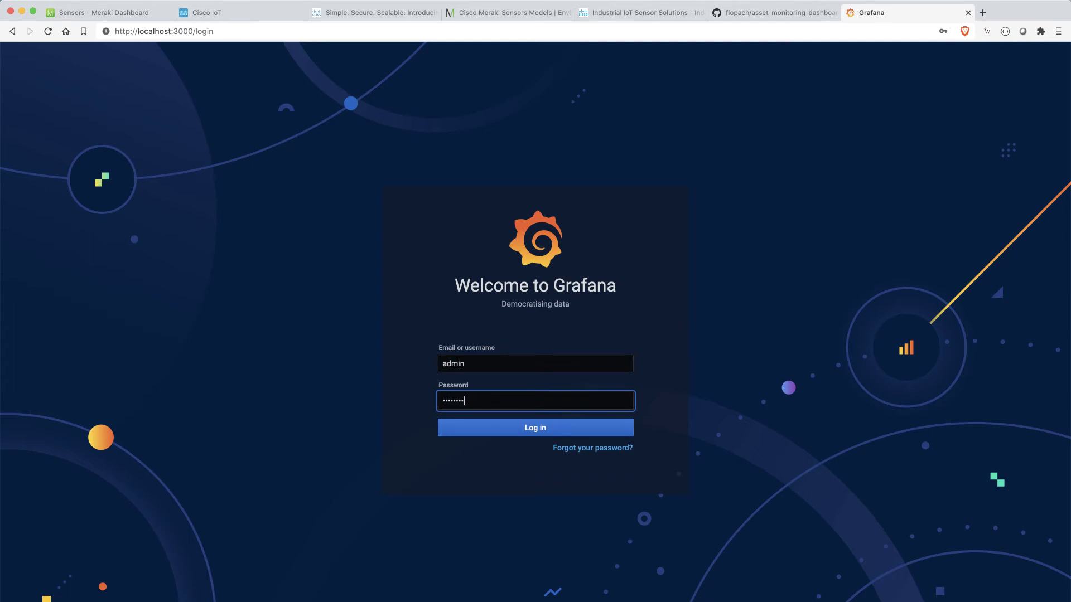
key(Return)
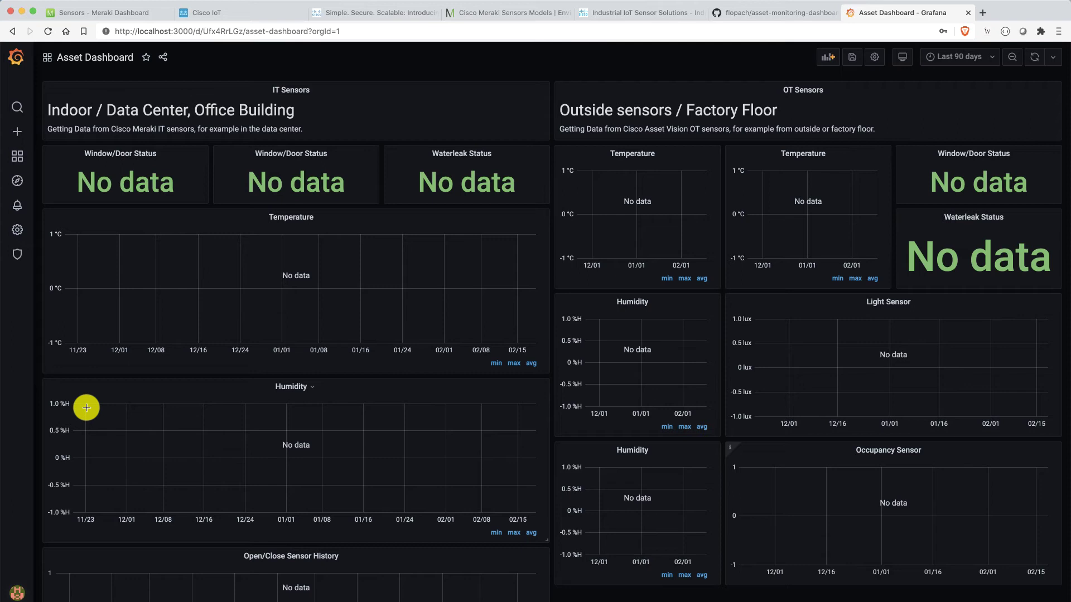
- Edit the Temperature panel and select the <insert_here> placeholder on query line 3
click(318, 219)
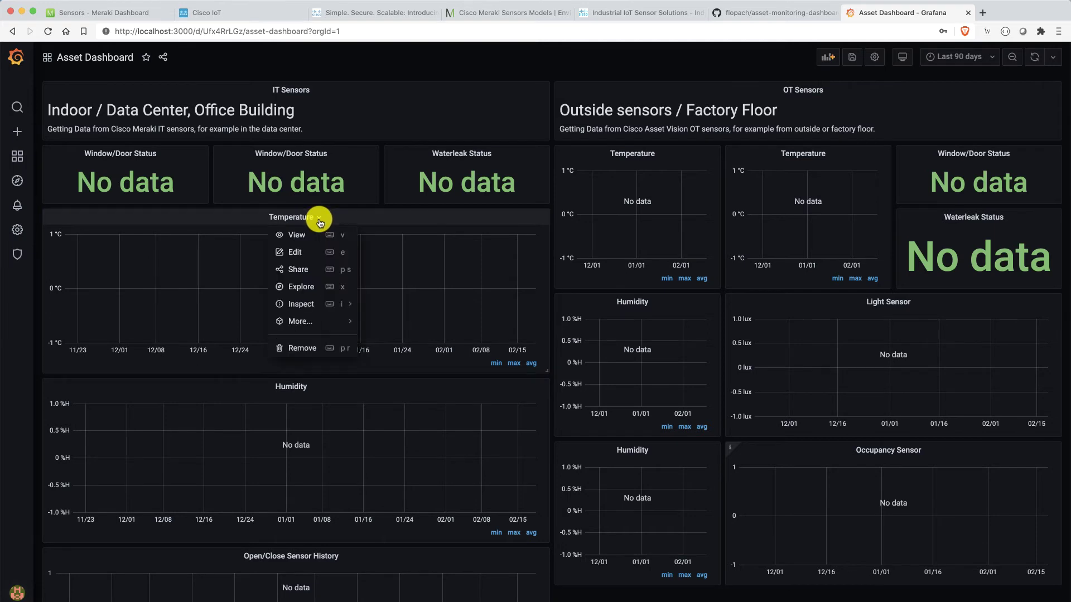
click(313, 256)
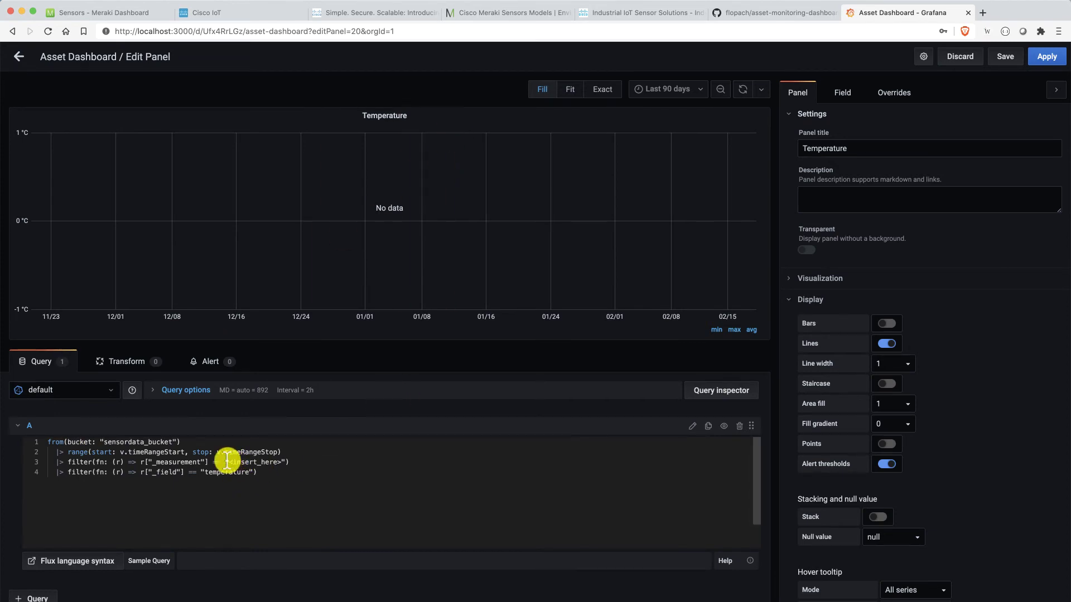
drag(227, 460, 281, 458)
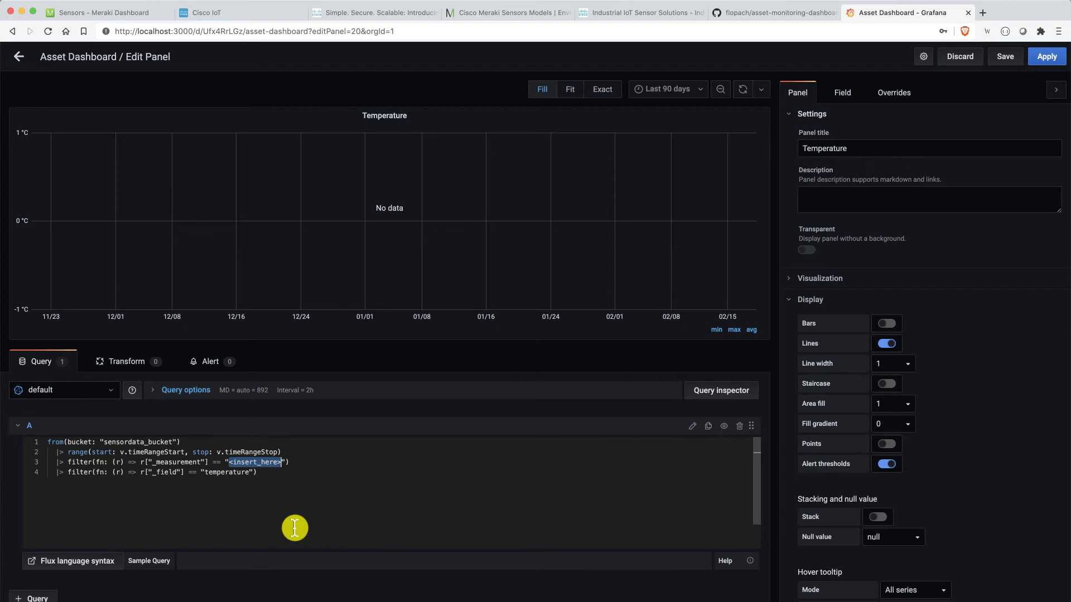
click(113, 14)
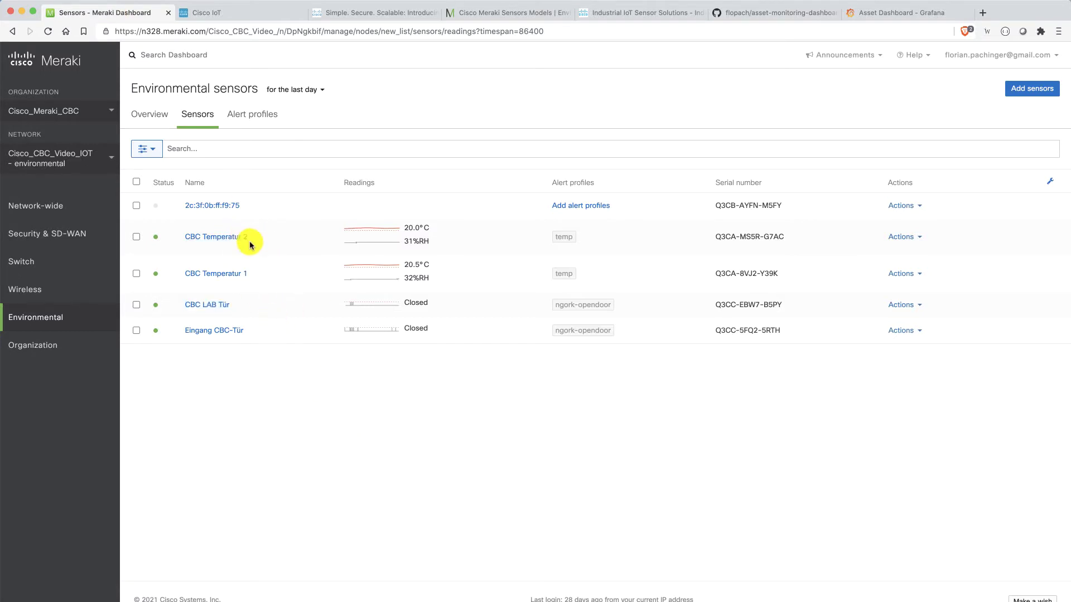
drag(250, 274, 185, 277)
key(ctrl+c)
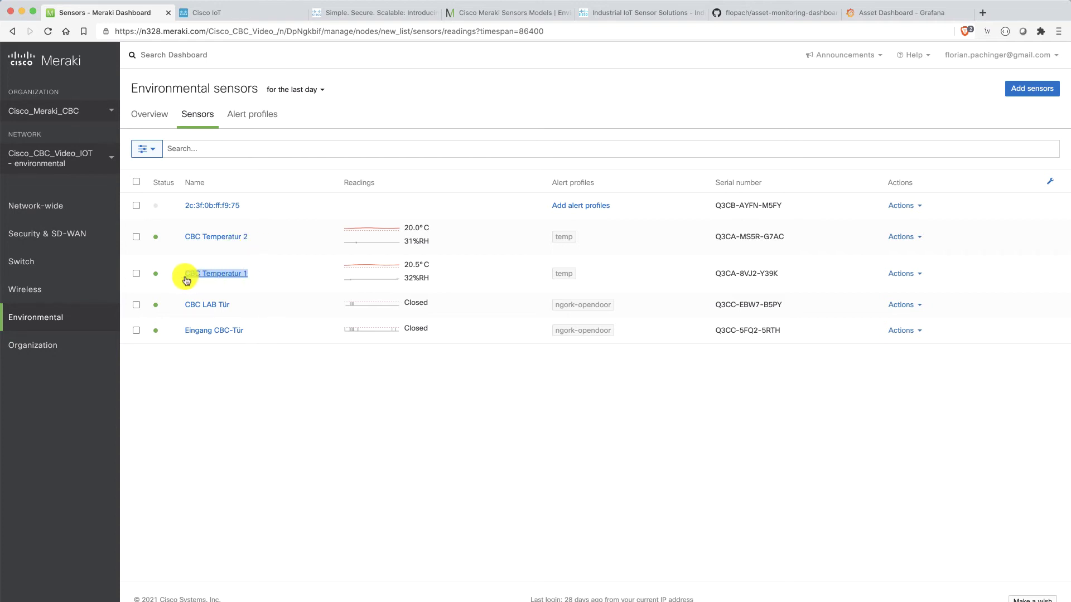
click(891, 13)
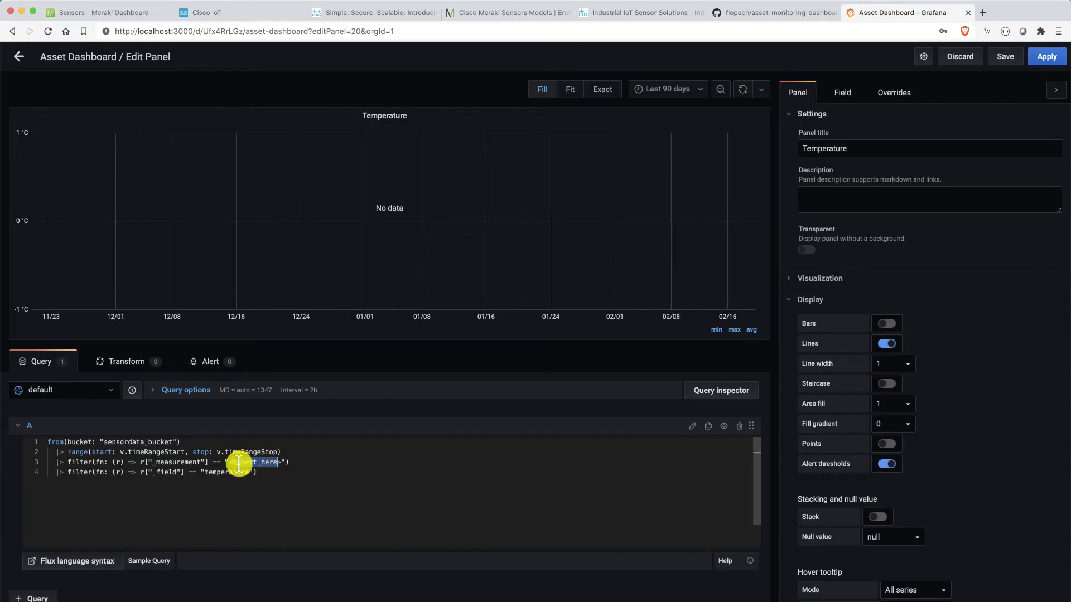
- Replace the indoor Temperature query's measurement placeholder with CBC Temperatur 1 and run it
key(BackSpace)
key(ctrl+v)
click(290, 597)
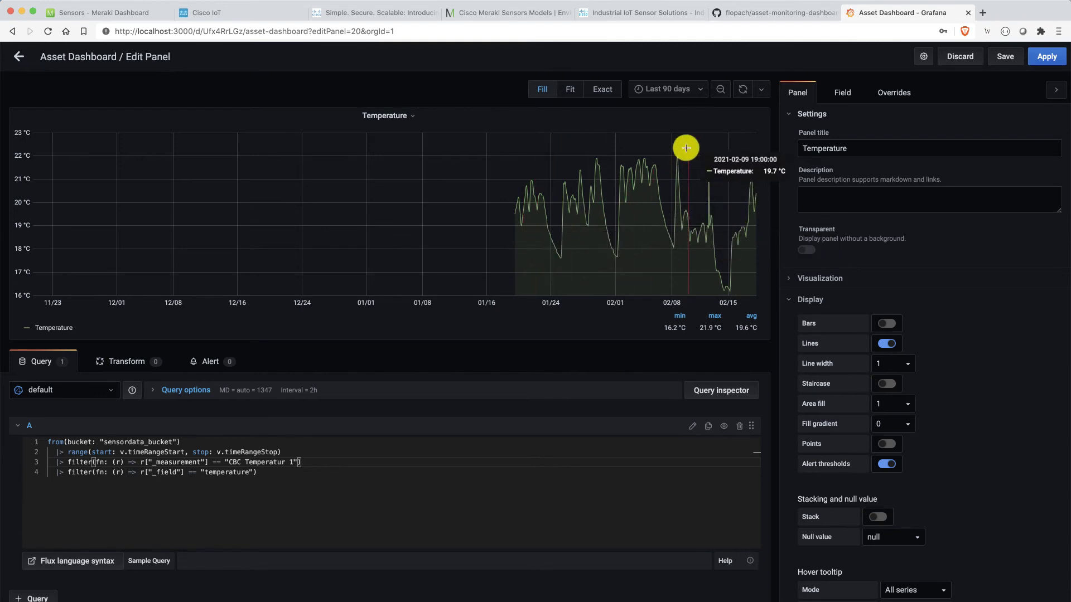
- Set the time range to Last 30 days and apply the panel changes
click(667, 91)
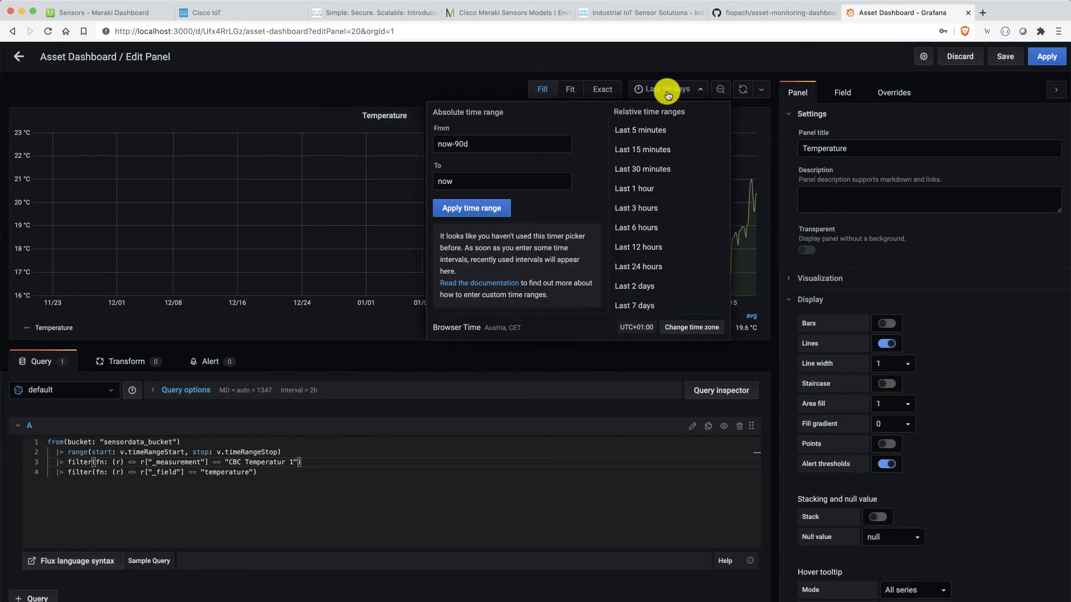
scroll(664, 266, down, 2)
click(658, 281)
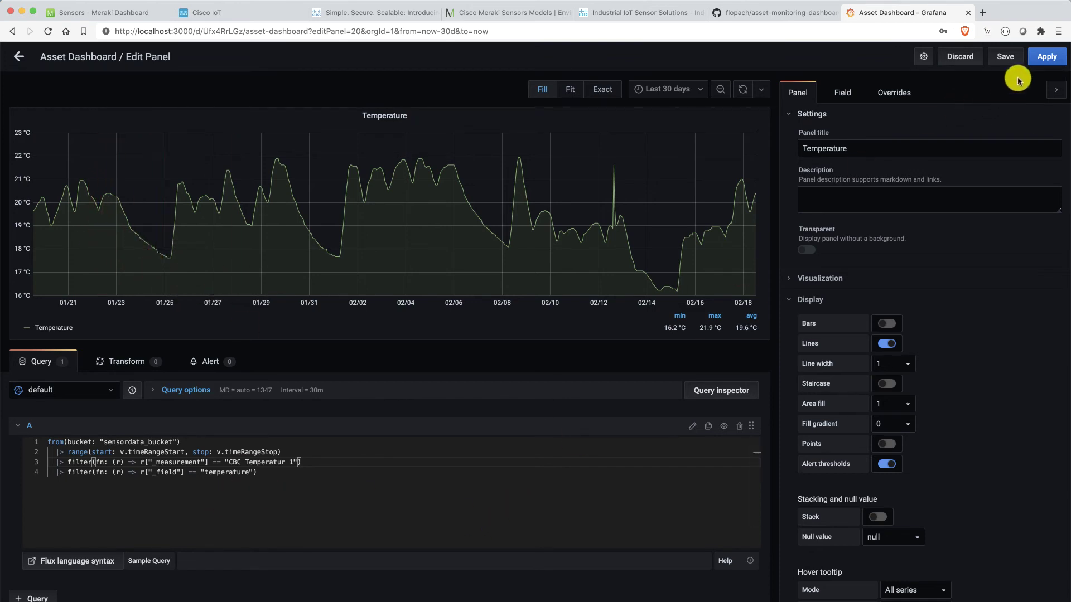
click(1042, 66)
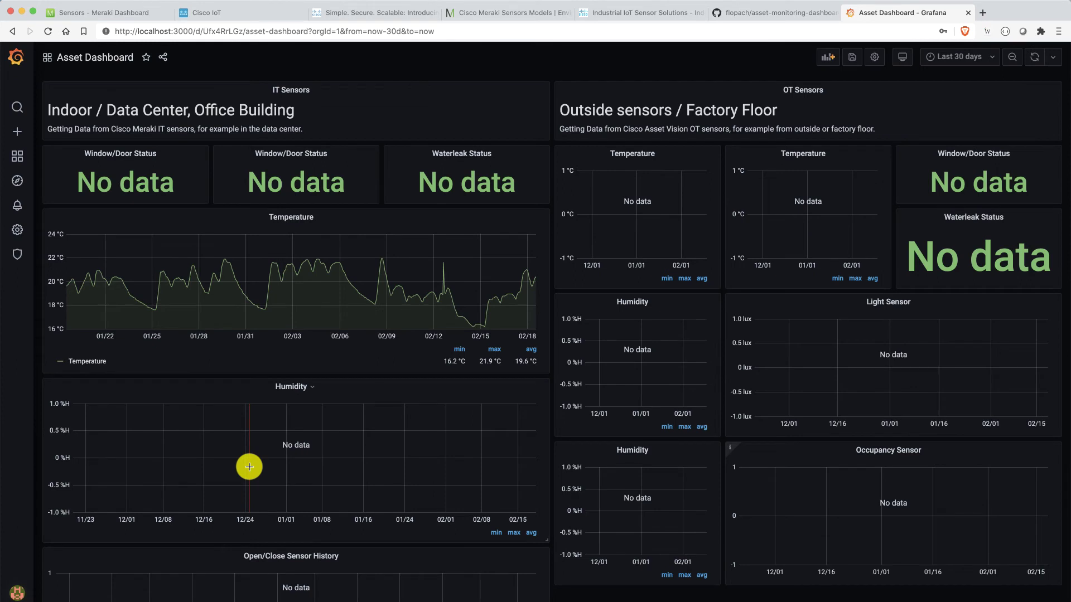
- Edit the second Window/Door Status panel and copy the sensor name CBC LAB Tür from Meraki
scroll(249, 467, down, 1)
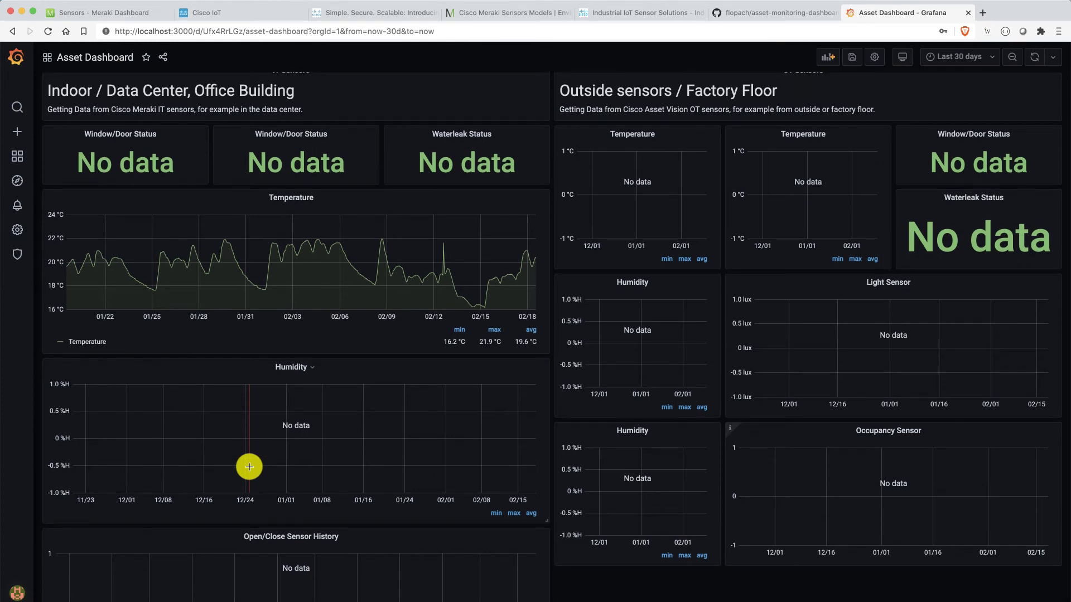
click(334, 134)
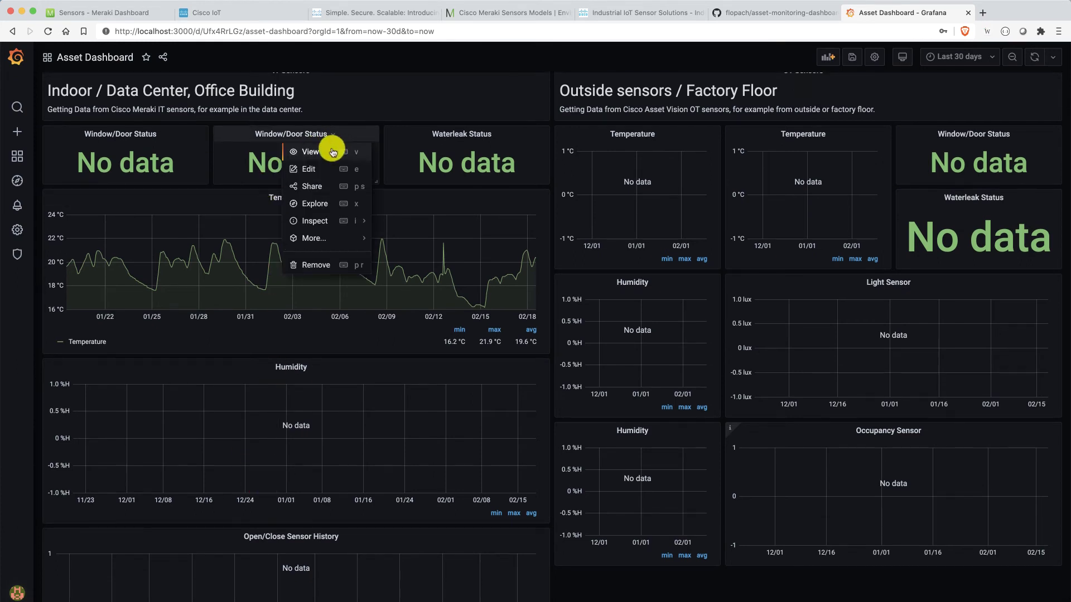
click(311, 167)
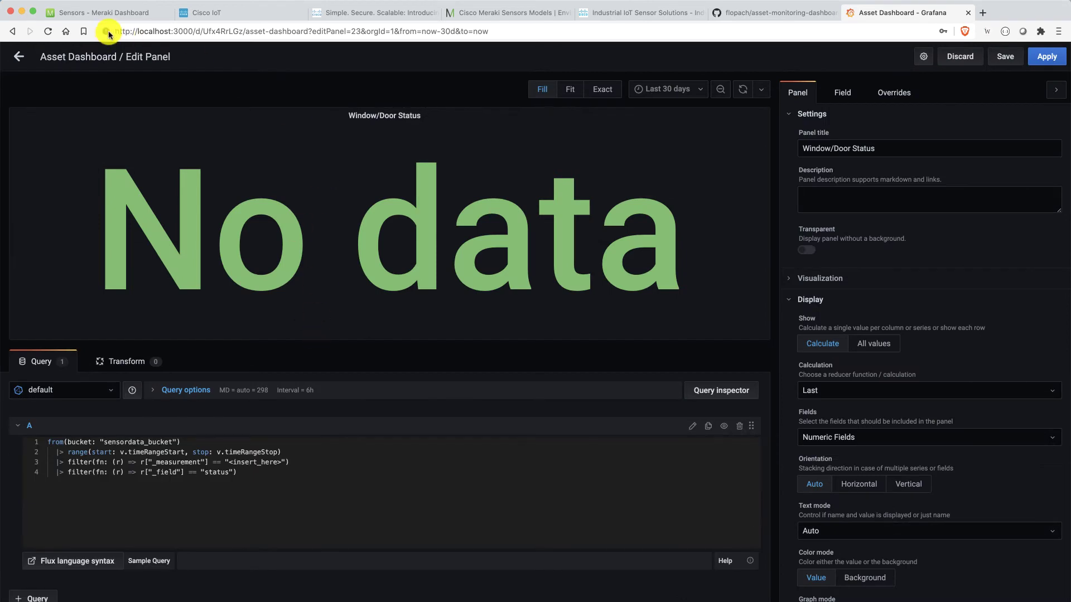
click(103, 12)
drag(239, 299, 176, 307)
key(ctrl+c)
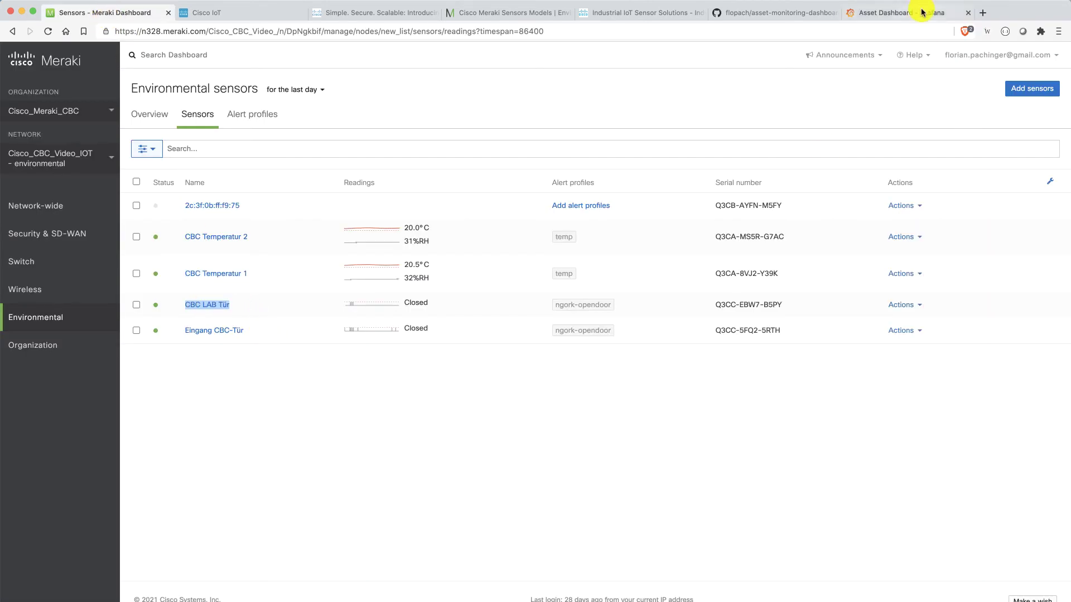
click(922, 12)
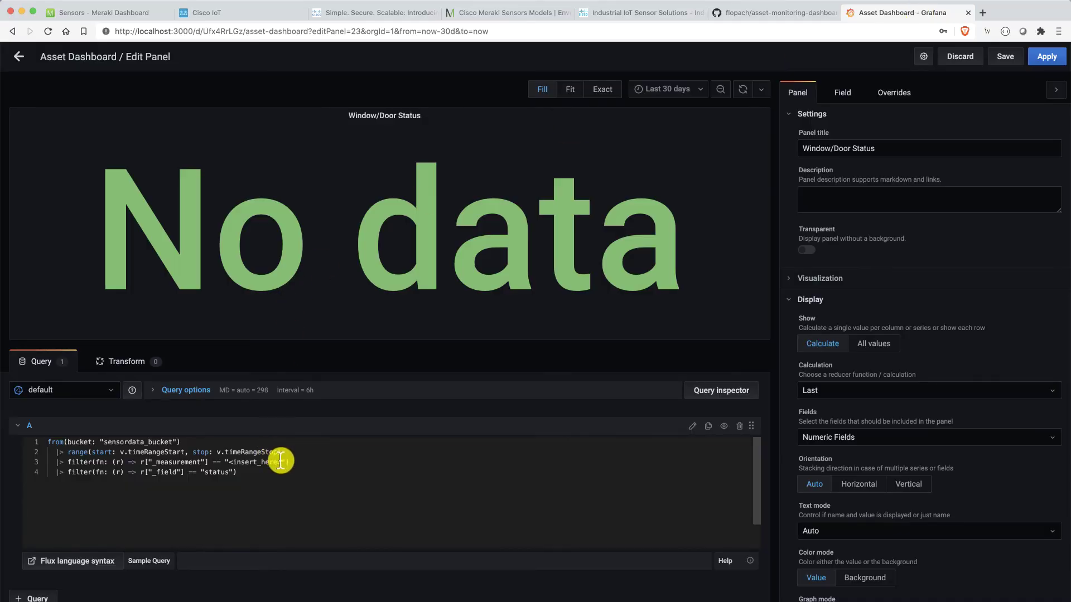
- Put CBC LAB Tür in the query without the leading space, run it, and apply
drag(282, 463, 230, 463)
key(ctrl+v)
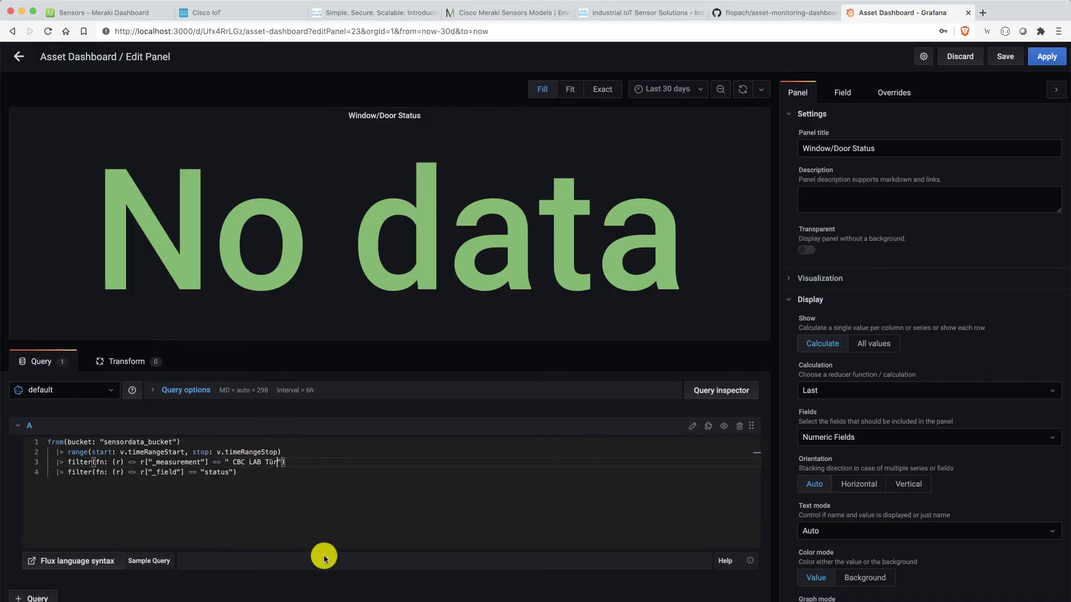
click(229, 463)
key(BackSpace)
click(268, 596)
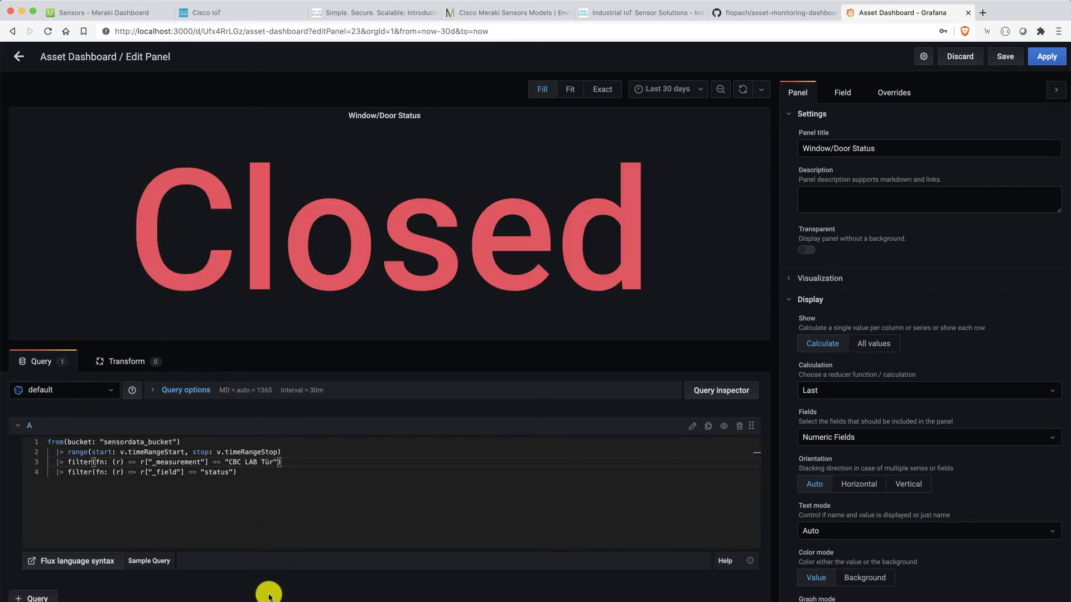
click(1041, 59)
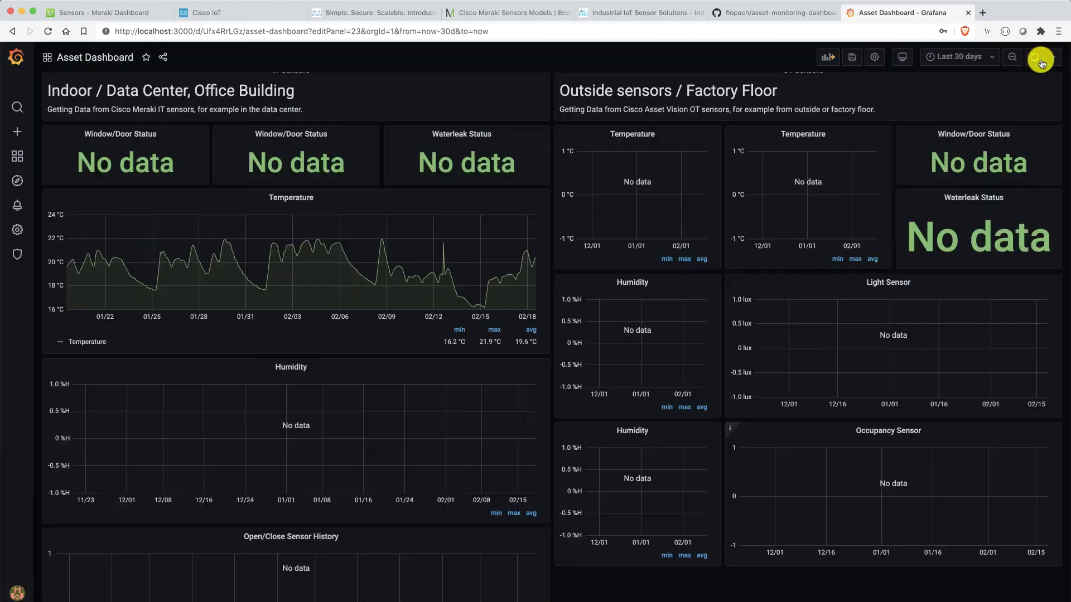
- Edit Open/Close Sensor History so its Flux query filters on CBC LAB Tür, and run it
click(343, 539)
click(331, 569)
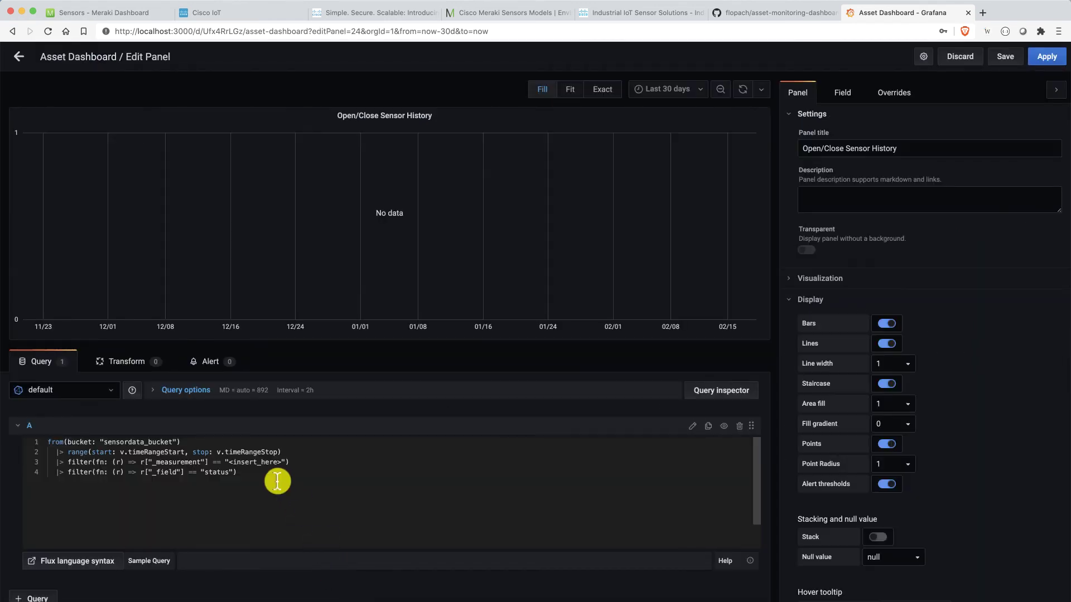
drag(281, 463, 231, 463)
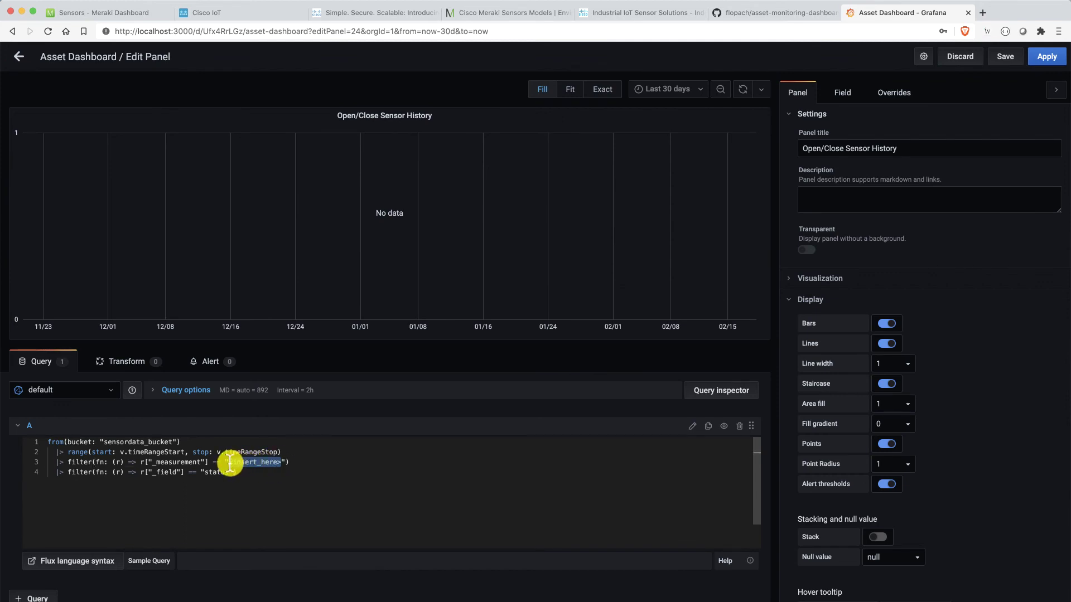
text(TBC LAB Tür)
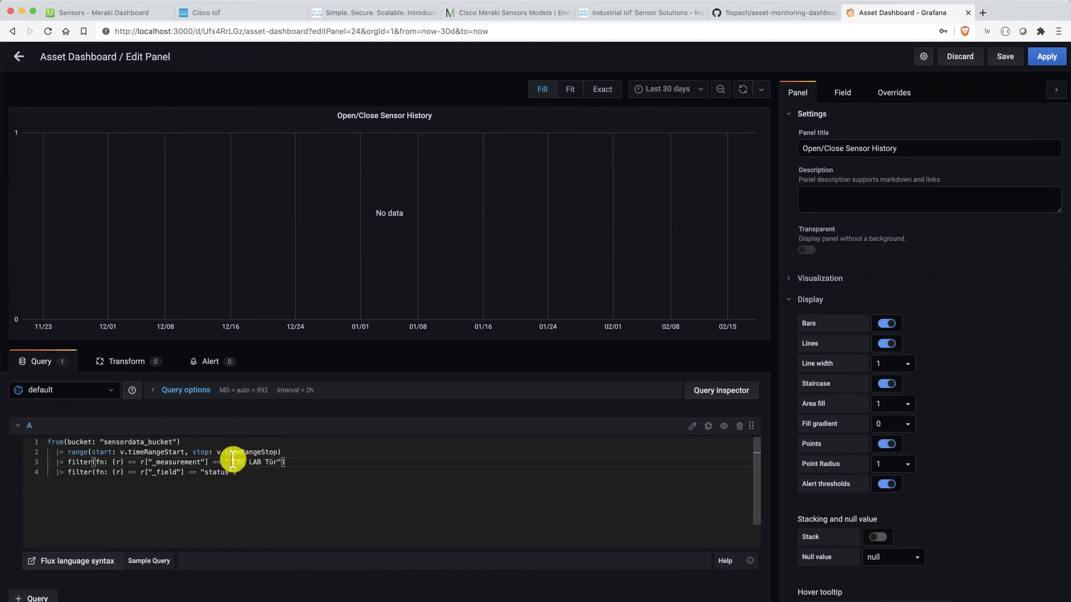
key(BackSpace)
click(258, 598)
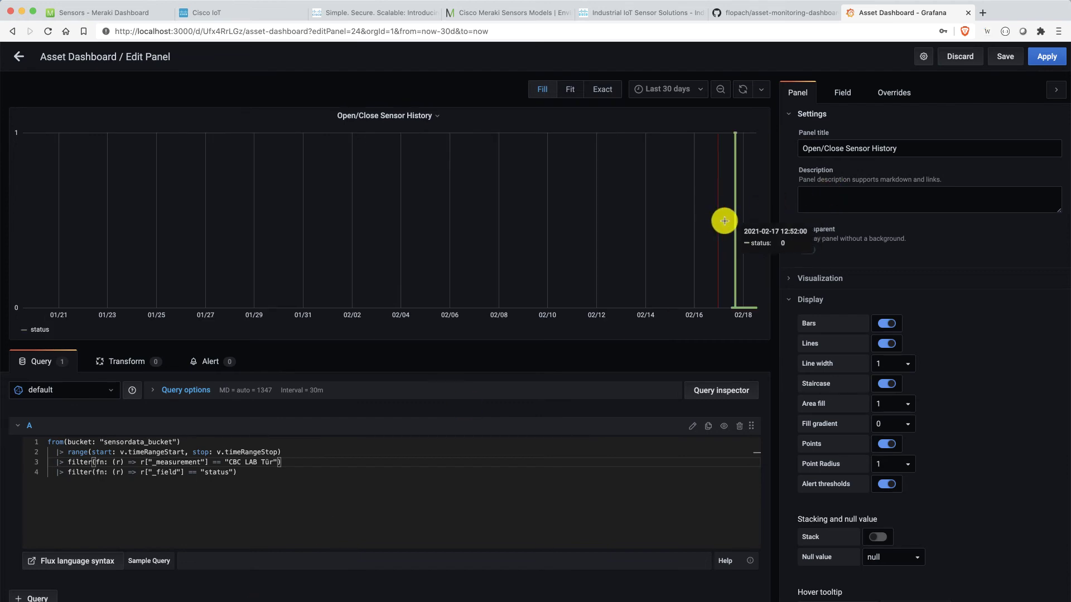
- Zoom into the door open/close events, apply, and reset the dashboard to Last 1 hour
drag(725, 222, 761, 221)
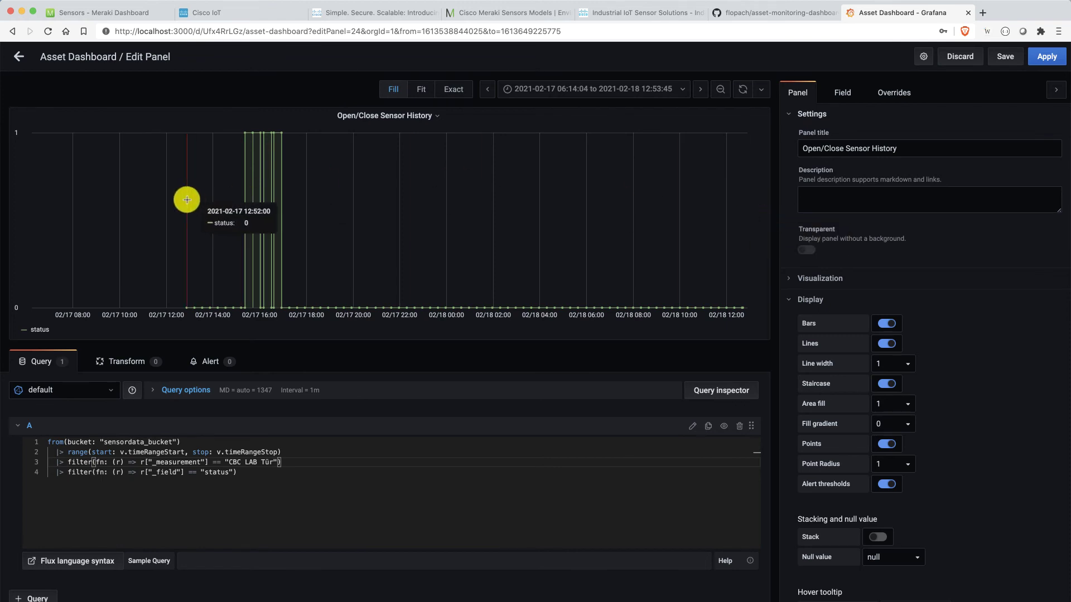
drag(187, 200, 760, 198)
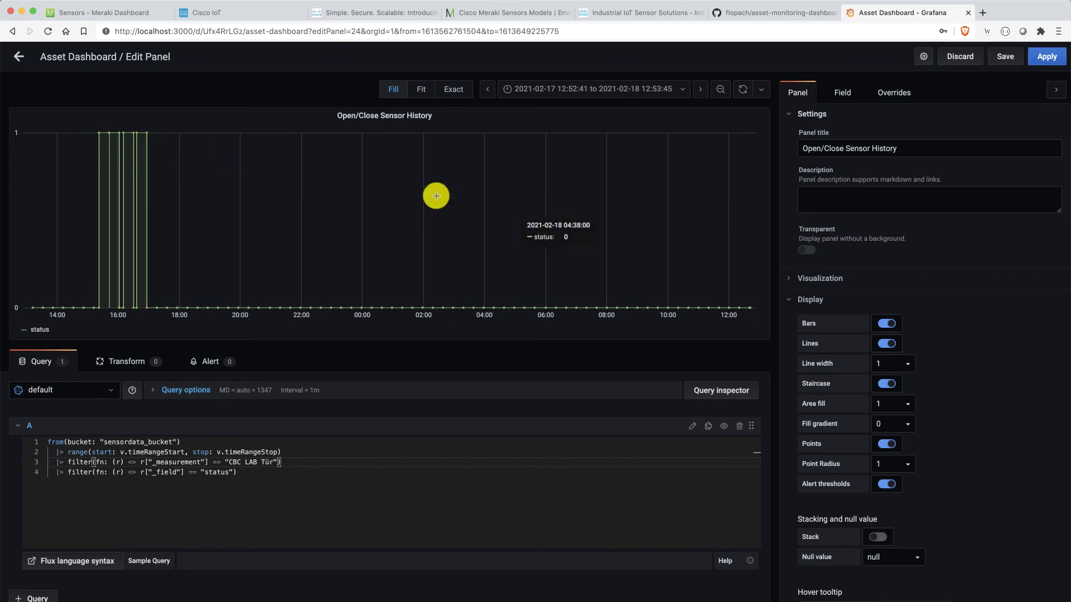
click(1047, 56)
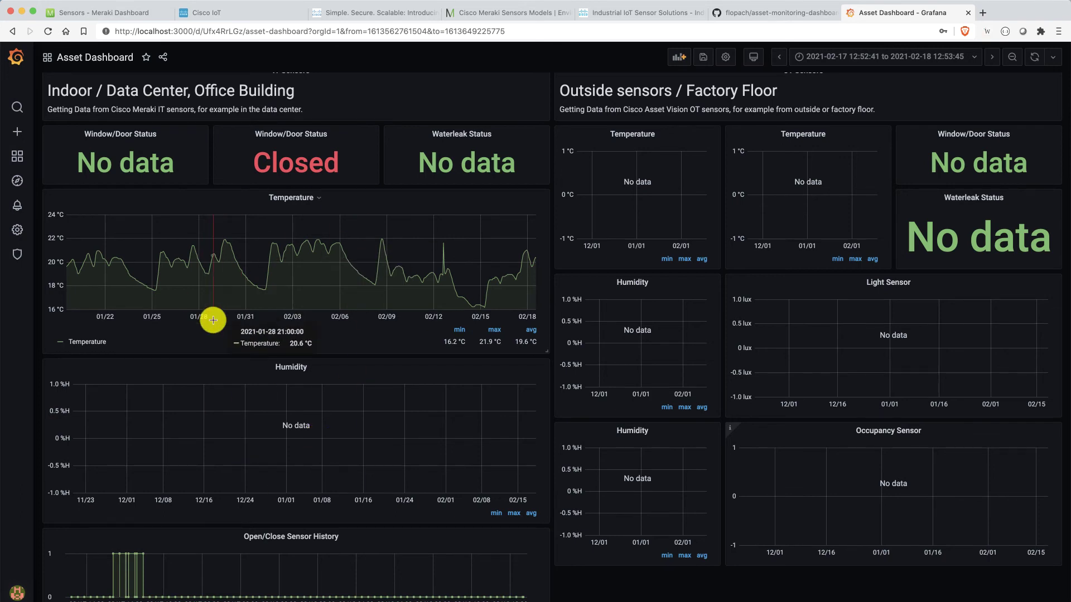
key(super+bracketleft)
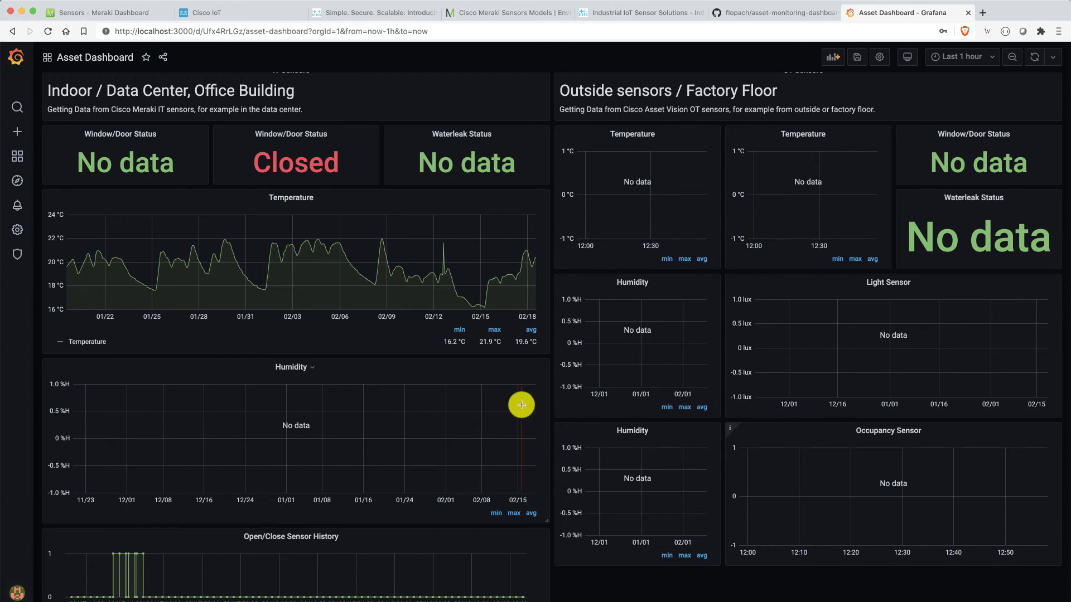
- Open szreter-temp-room from Cisco IoT's Sensors list, copy its name, and return to Grafana
click(246, 18)
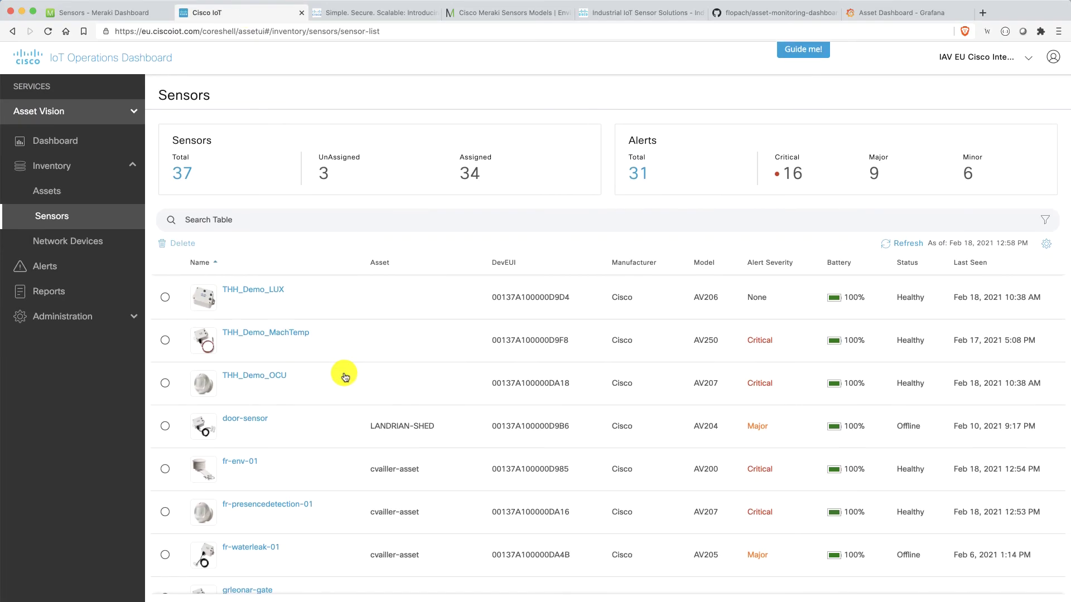
scroll(340, 421, down, 5)
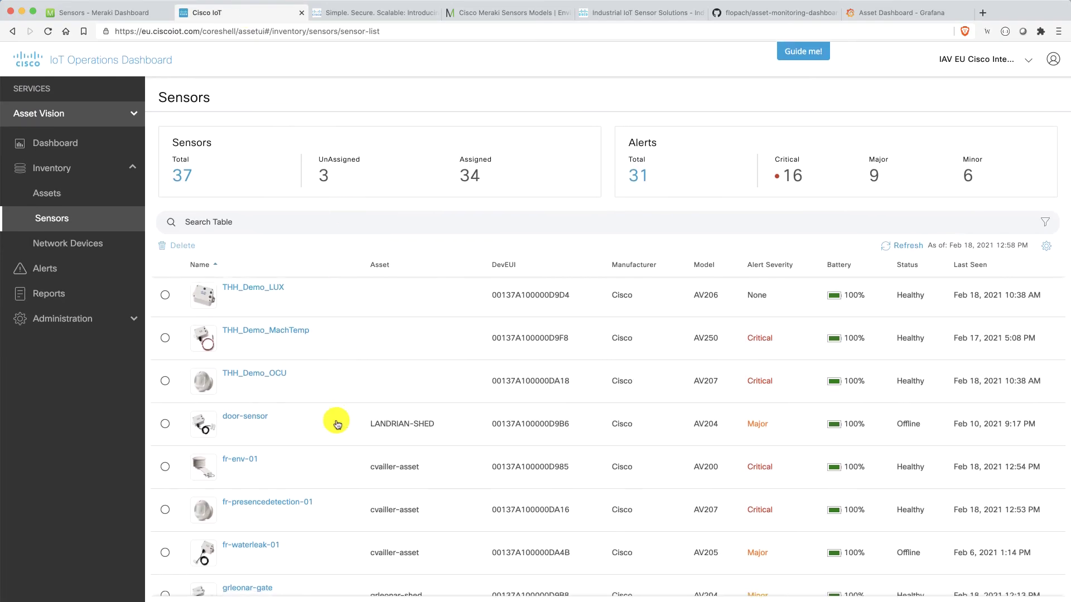
scroll(338, 424, down, 5)
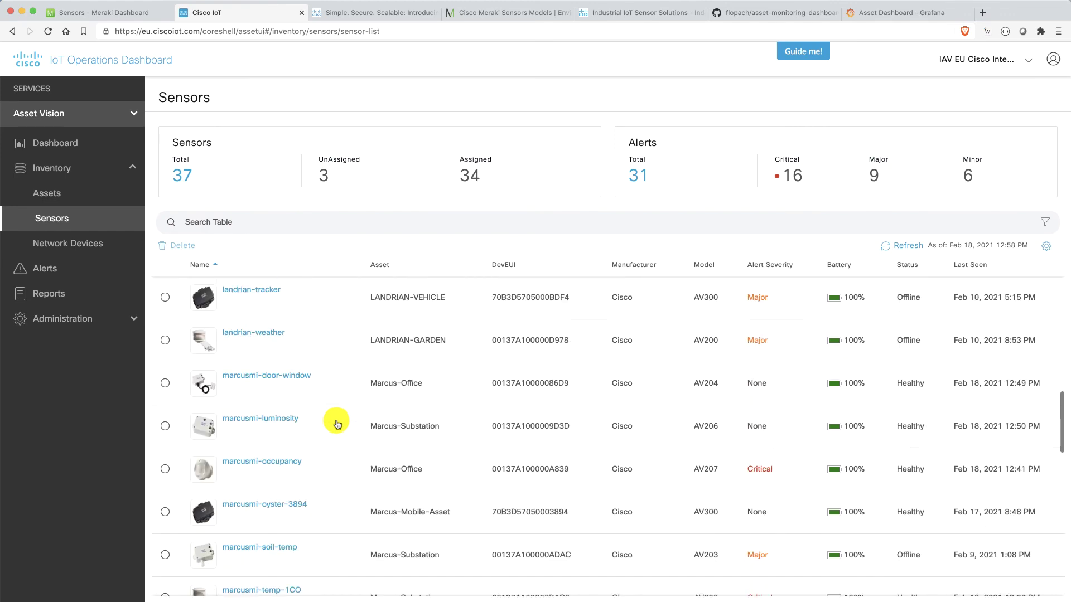
scroll(338, 424, down, 8)
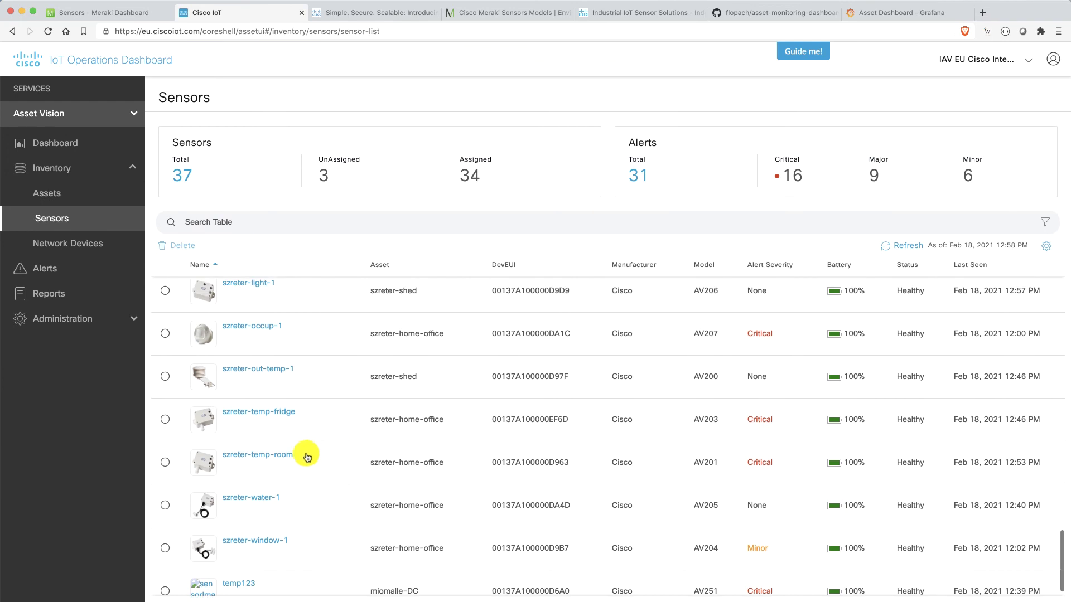
click(282, 457)
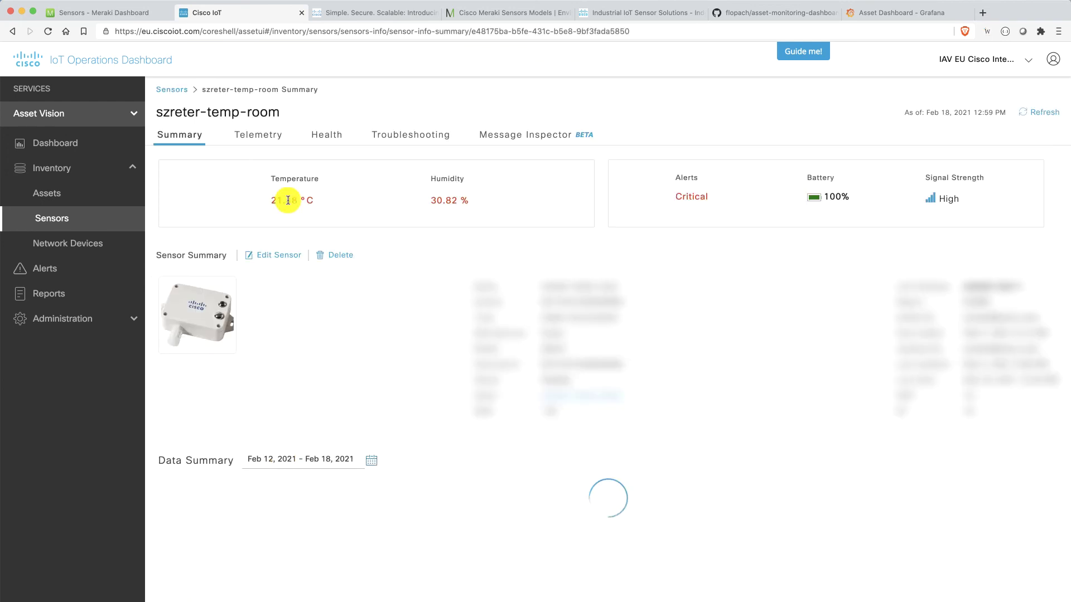
drag(293, 112, 157, 111)
key(super+c)
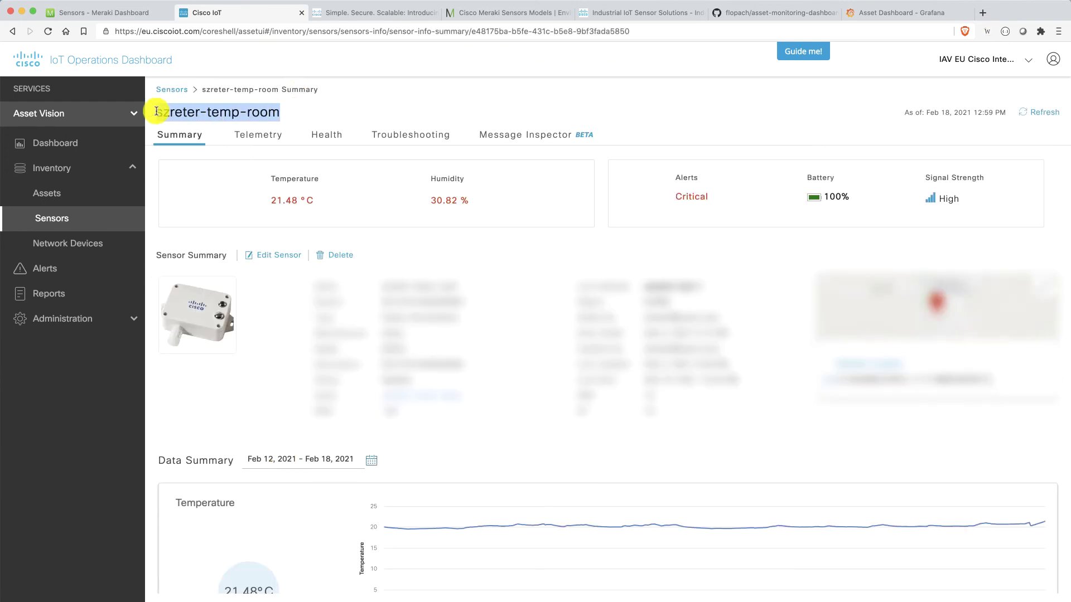
click(892, 12)
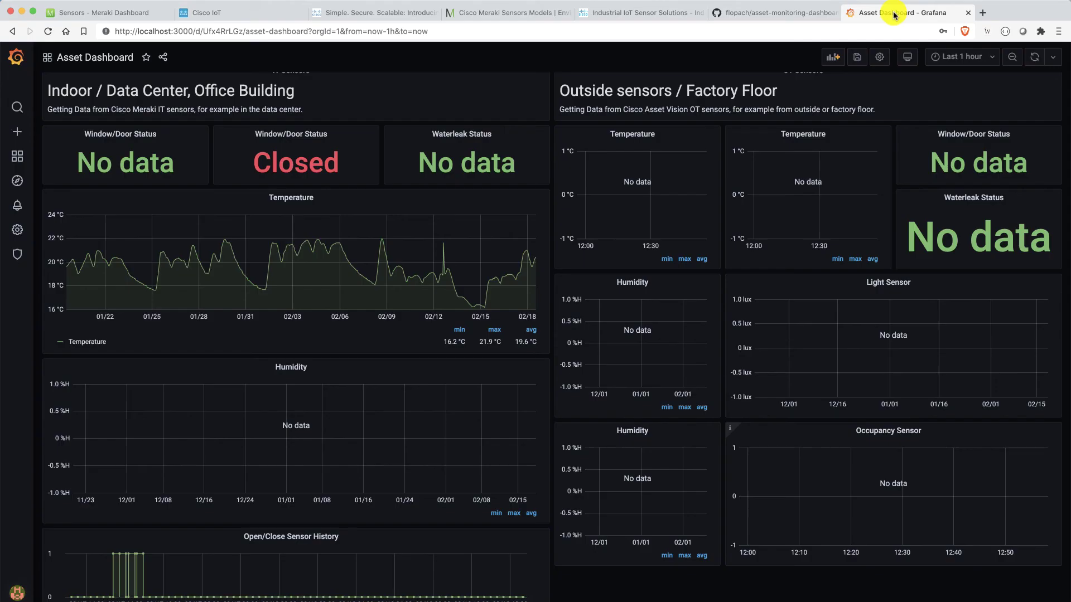
- Point the outside Temperature panel's query at szreter-temp-room and apply, plotting a 21.5 °C reading
click(831, 135)
click(819, 168)
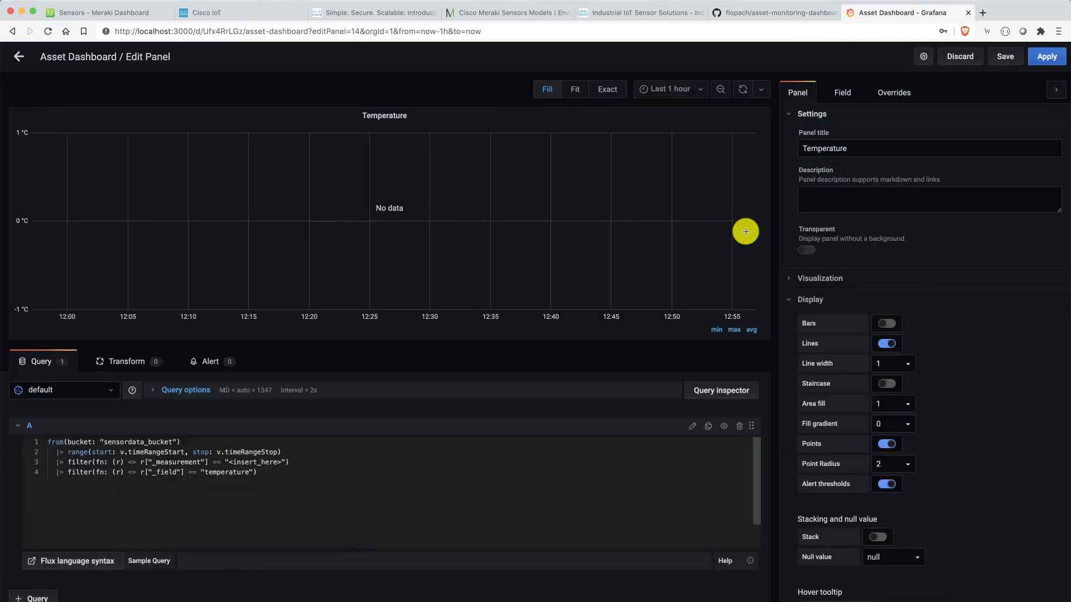
drag(280, 468, 227, 465)
key(super+v)
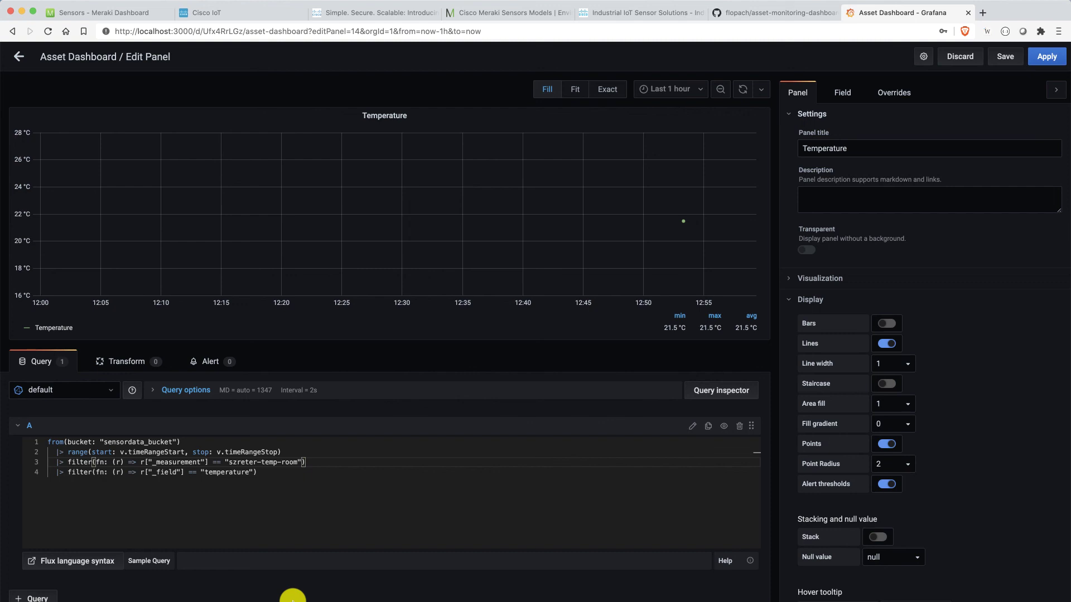
mouse_move(670, 292)
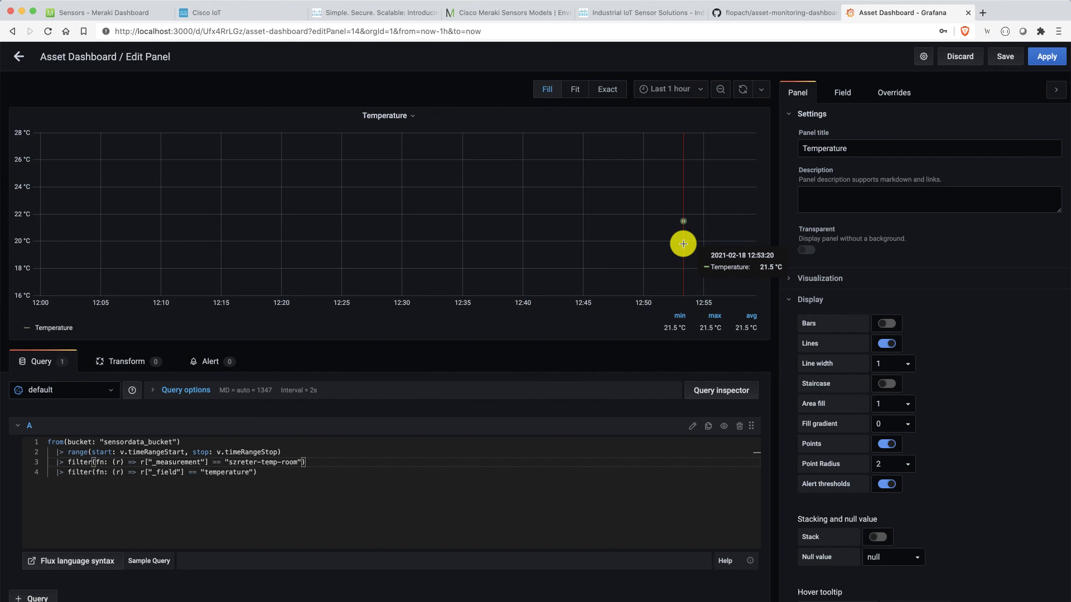
click(1042, 58)
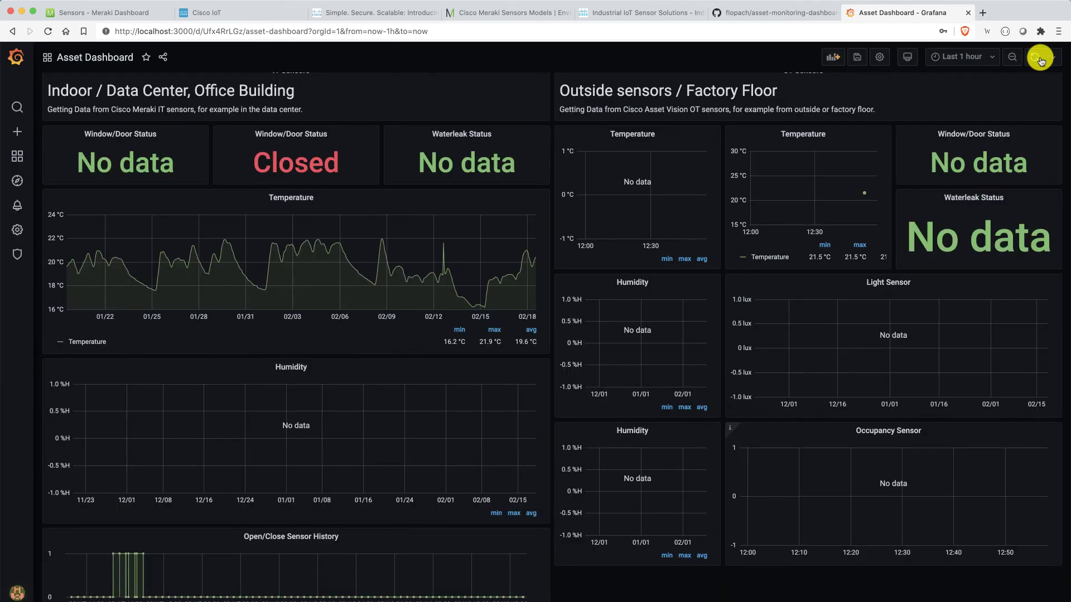
mouse_move(834, 194)
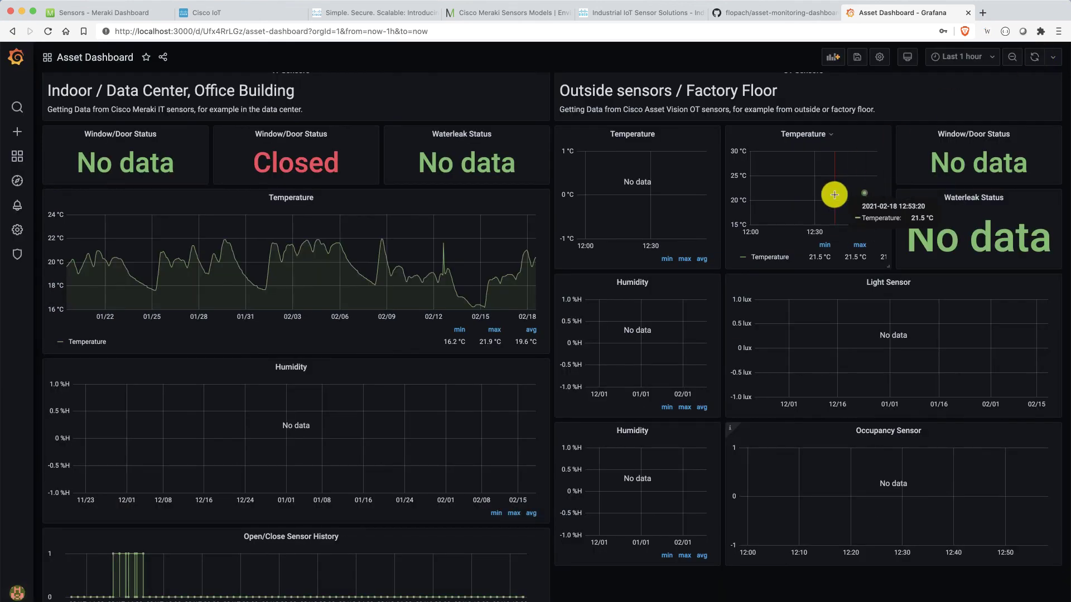
- Open fr-presencedetection-01's summary from Cisco IoT's Sensors list and copy its name
click(269, 13)
click(93, 218)
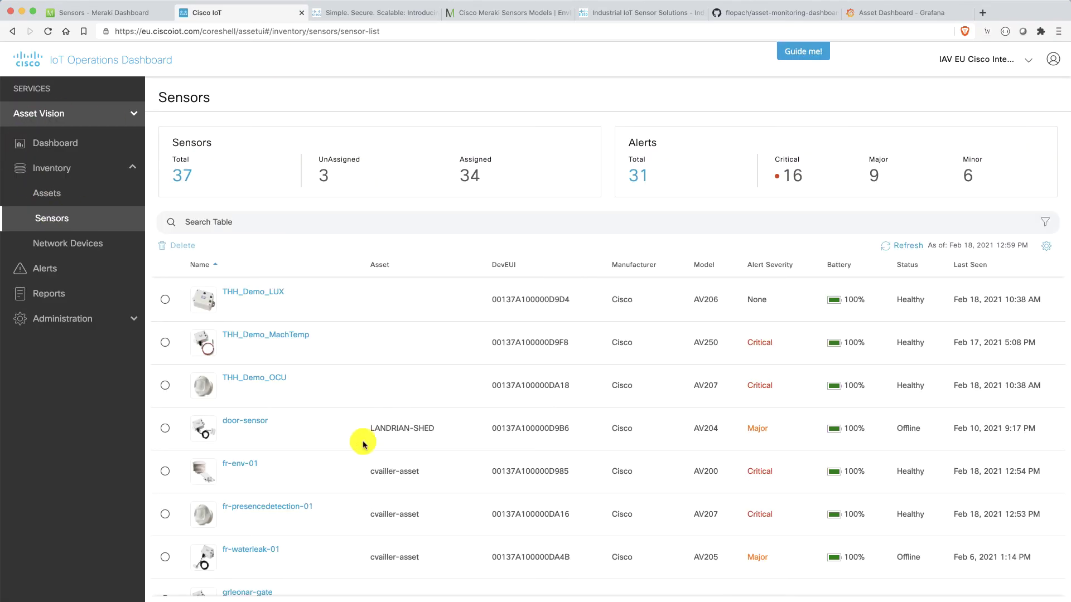
scroll(362, 444, down, 2)
click(249, 461)
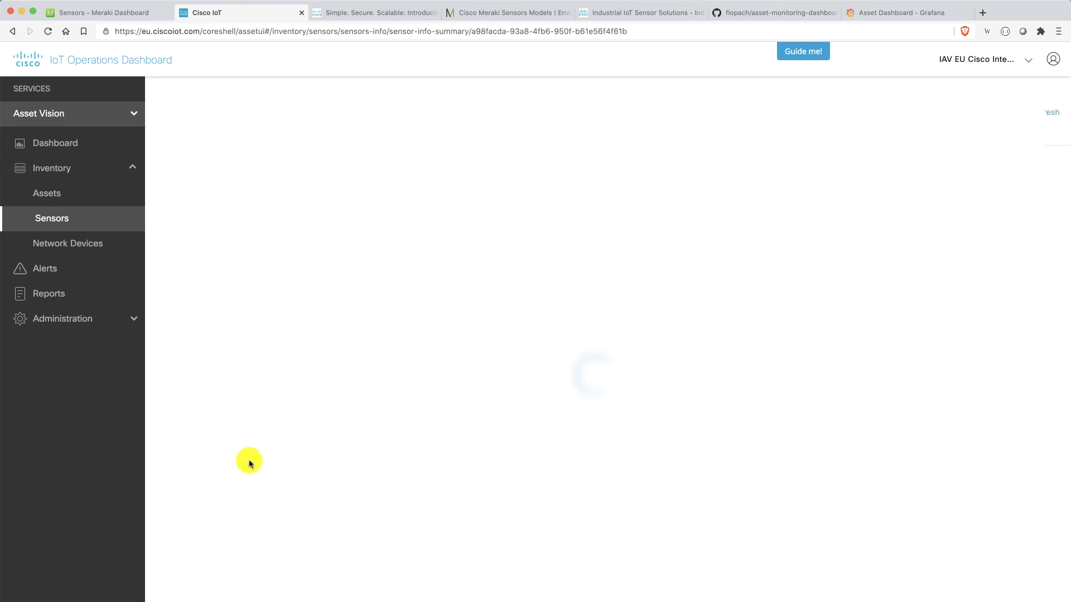
mouse_move(316, 113)
mouse_down()
mouse_move(152, 110)
mouse_move(315, 112)
mouse_up()
key(ctrl+c)
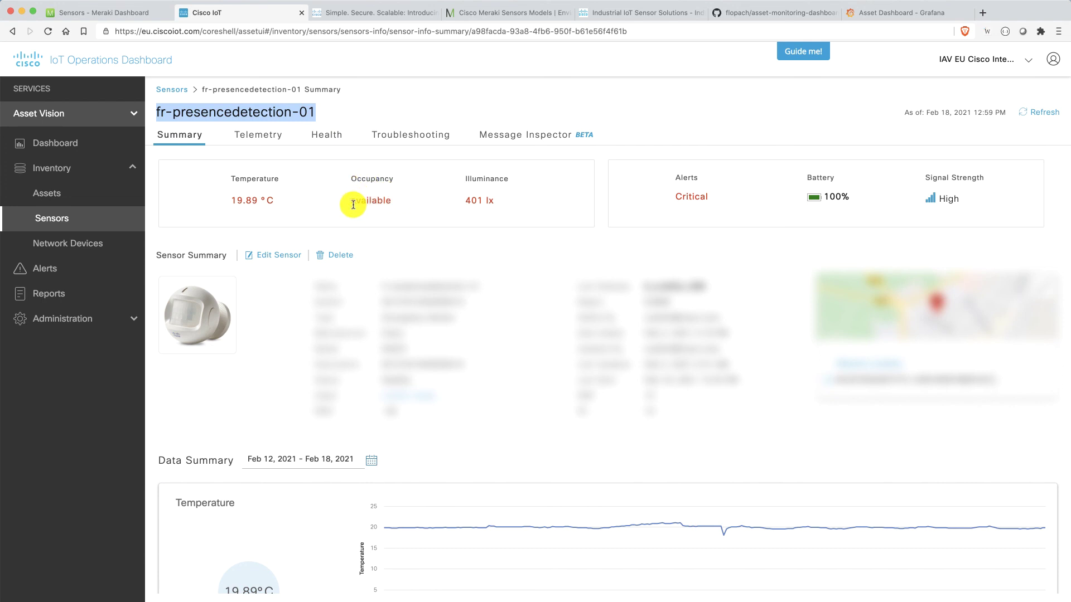
drag(351, 201, 404, 207)
click(404, 206)
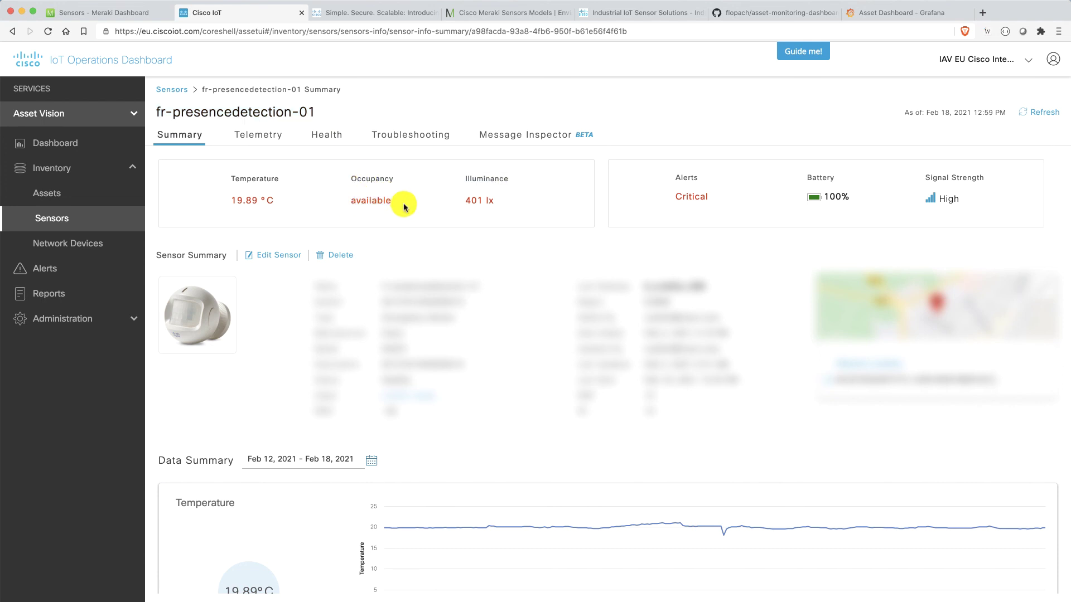
- Edit the Occupancy Sensor panel so its Flux query filters fr-presencedetection-01, and run it
click(880, 13)
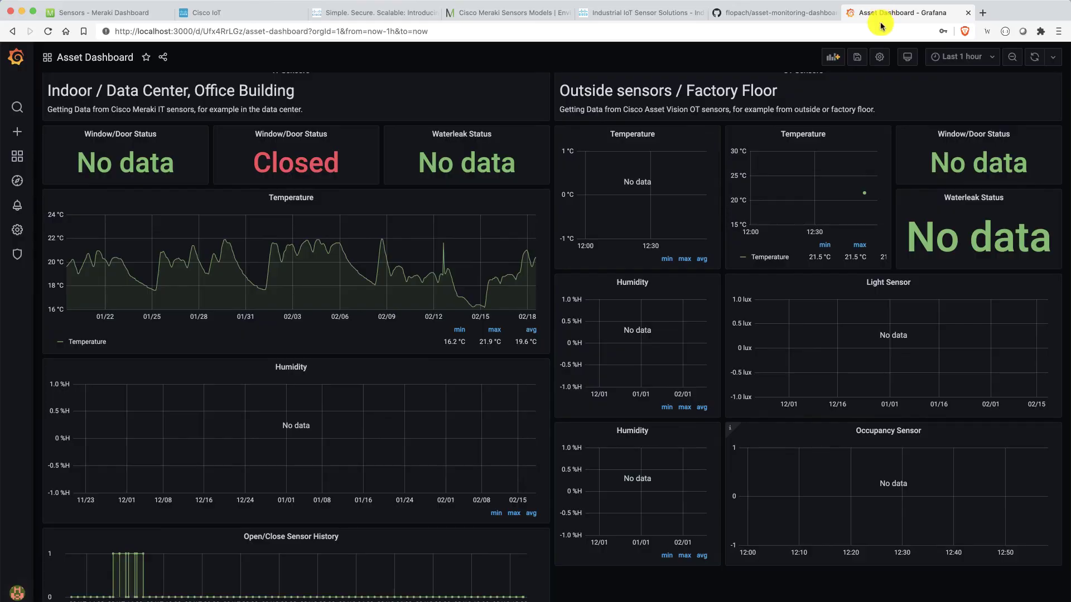
click(920, 431)
click(911, 466)
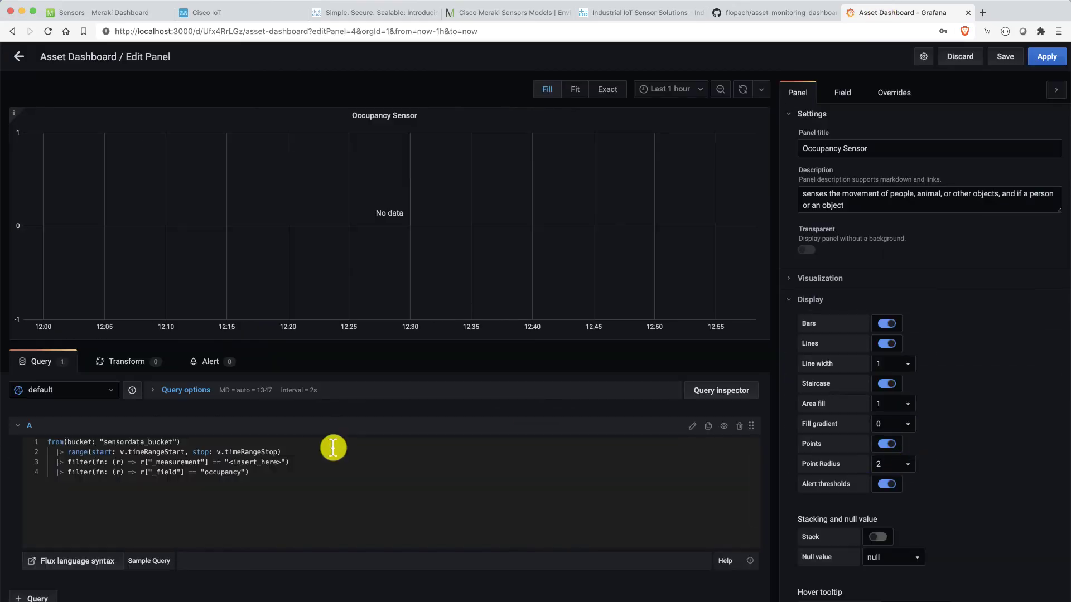
drag(283, 461, 229, 463)
key(ctrl+v)
click(288, 585)
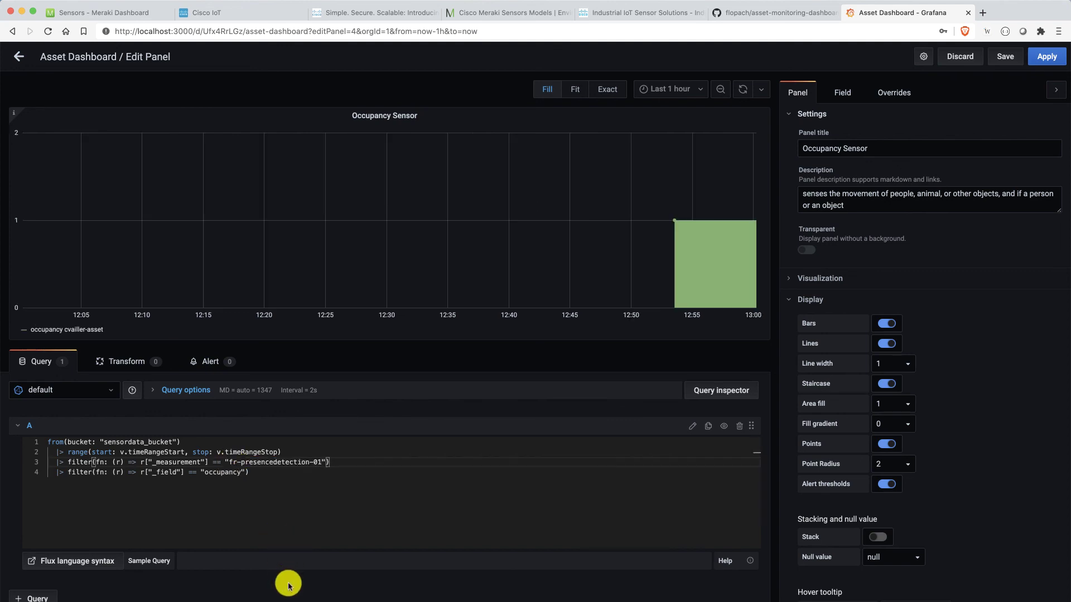
mouse_move(672, 266)
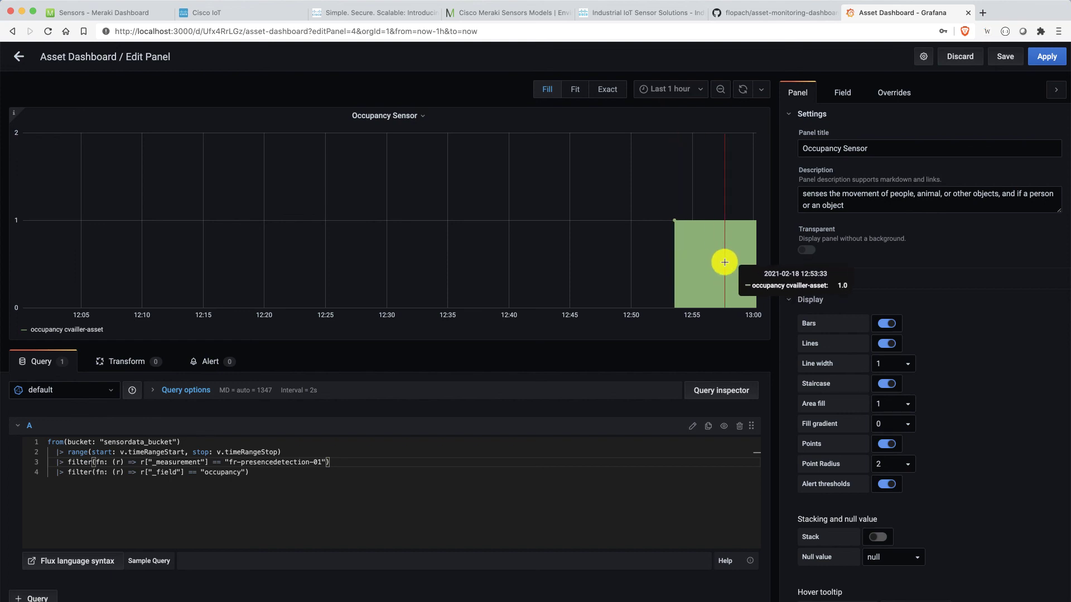
- Apply the Occupancy Sensor panel edits and return to the Asset Dashboard
click(1046, 56)
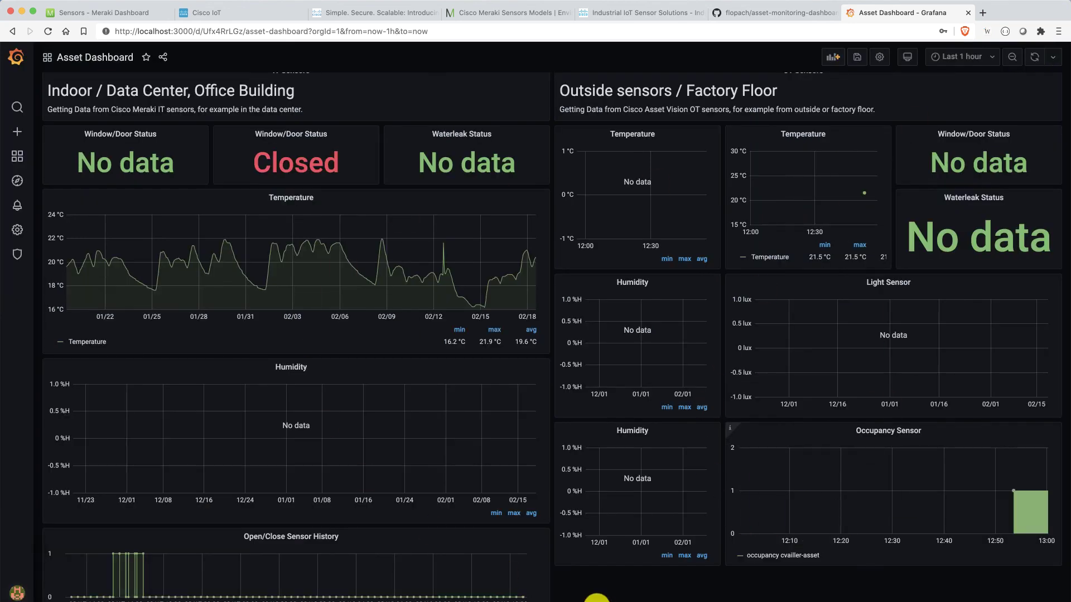